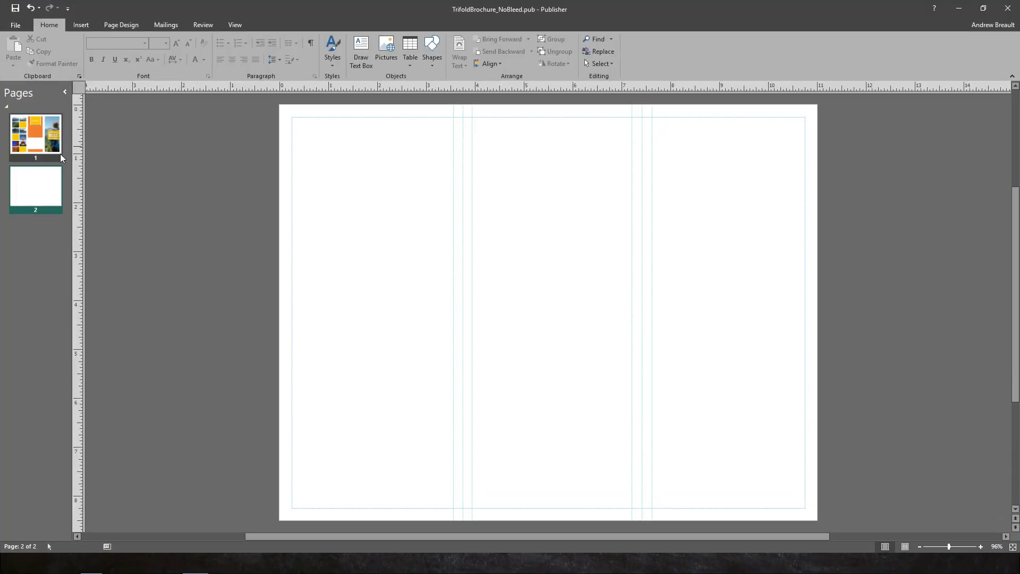
Step: Review the finished front page, then switch to the blank page 2 of the brochure
left_click(49, 136)
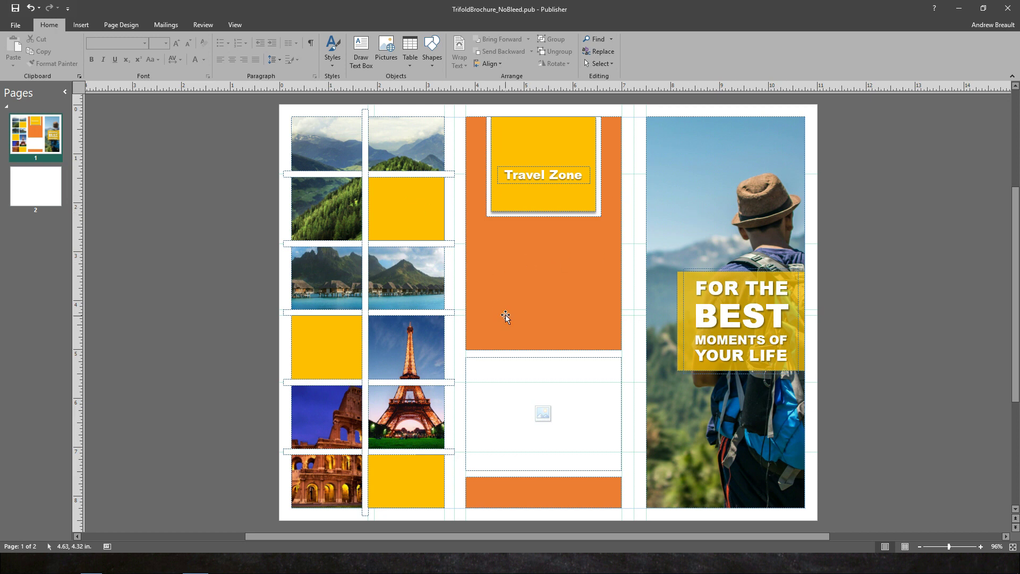
left_click(53, 195)
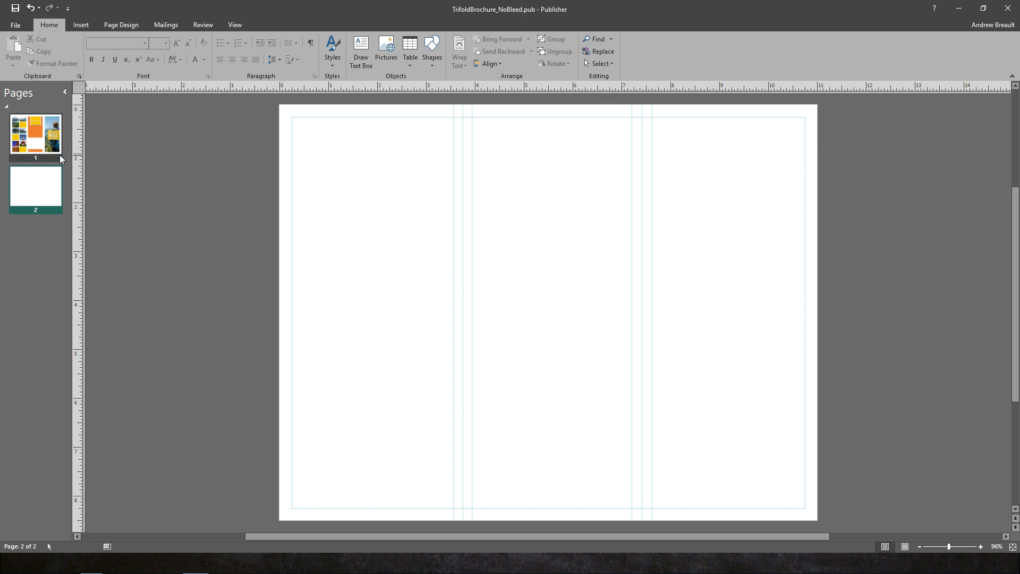
Step: Draw a rectangle across page 2 and stretch it past the left page edge
left_click(431, 54)
left_click(458, 88)
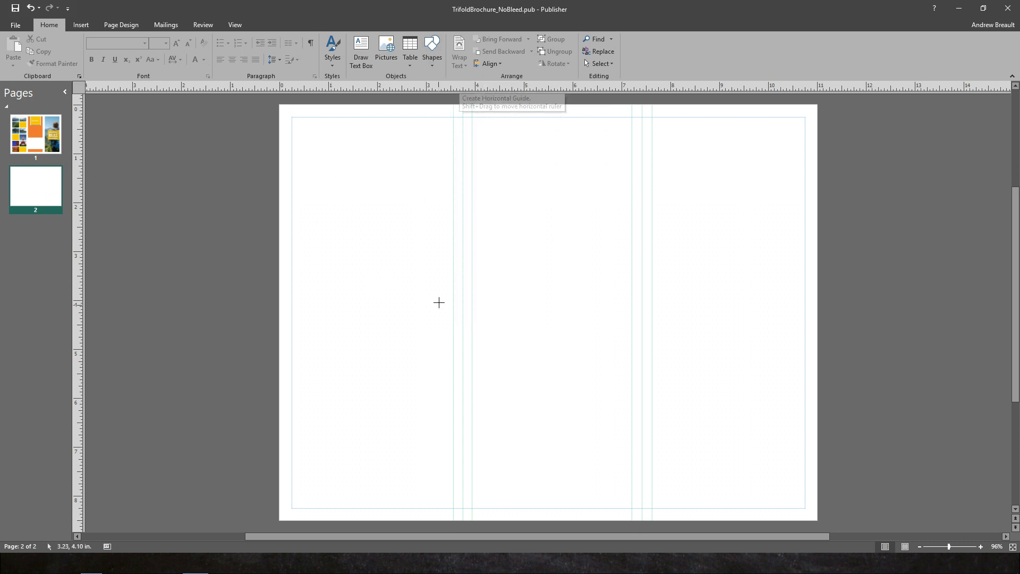
left_click_drag(314, 180, 978, 381)
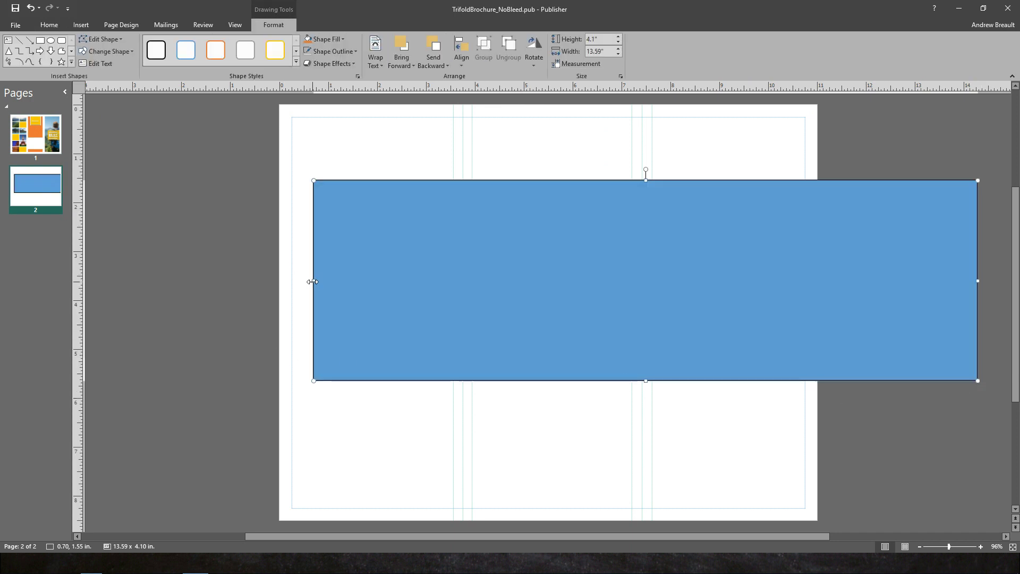
left_click_drag(230, 290, 131, 291)
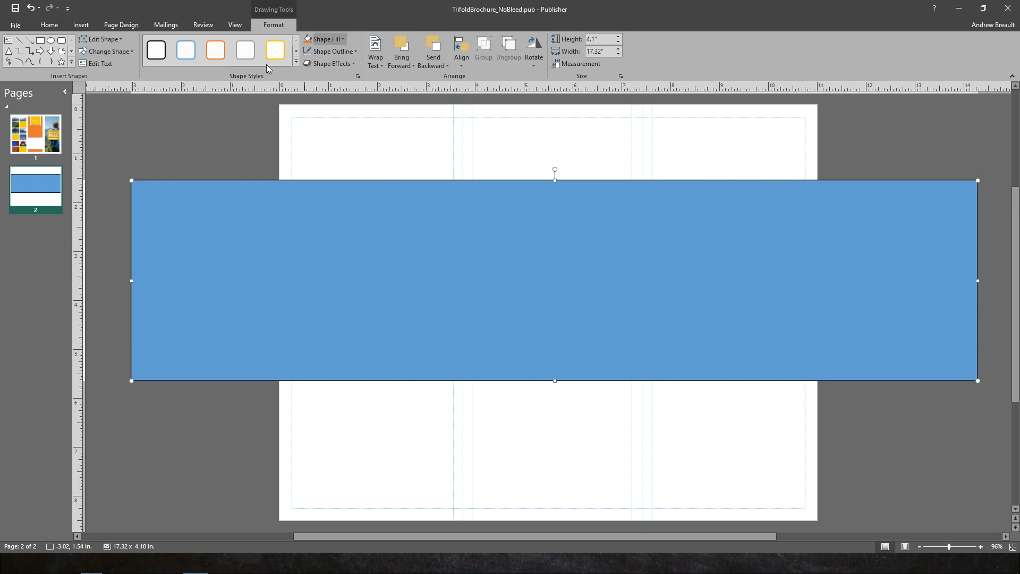
Step: Fill the 17.32 × 4.1 in rectangle orange and remove its outline
left_click(325, 42)
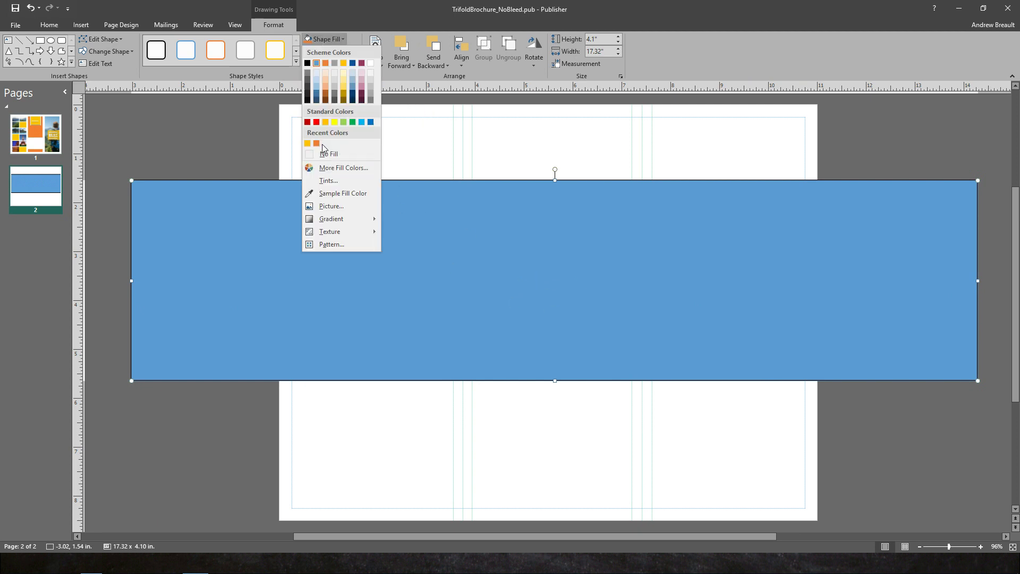
key("Escape")
left_click(56, 144)
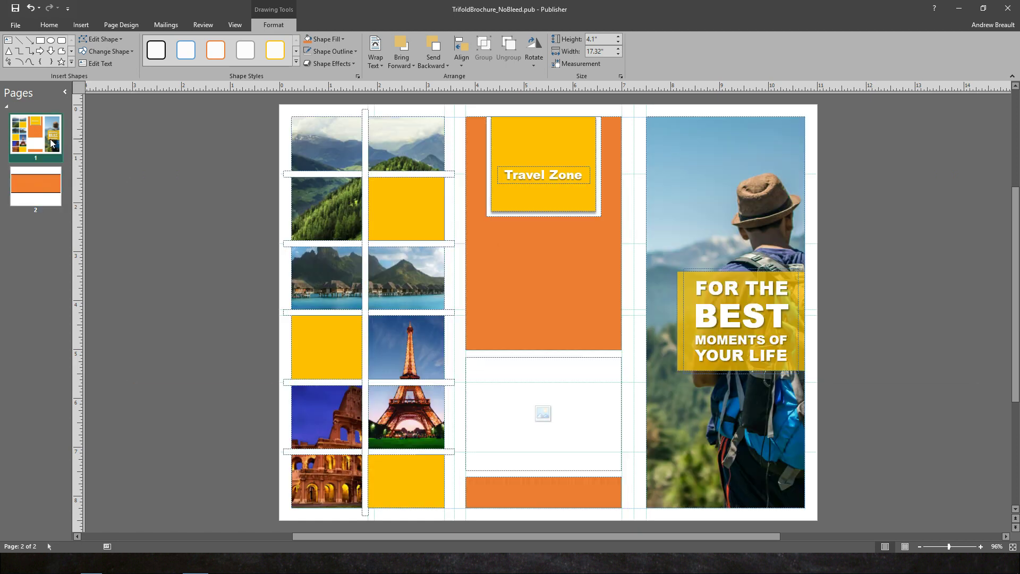
left_click(36, 186)
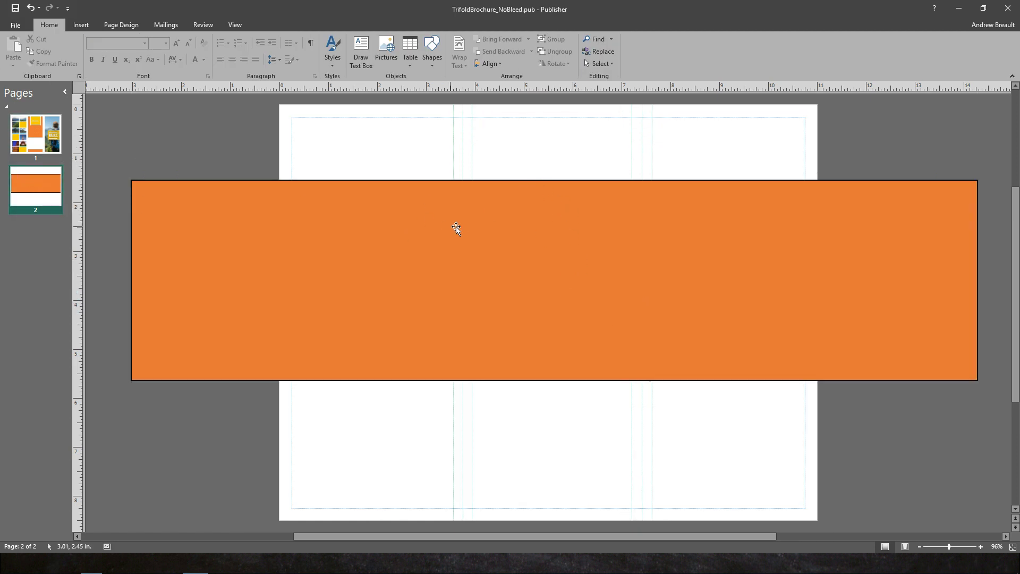
left_click(497, 250)
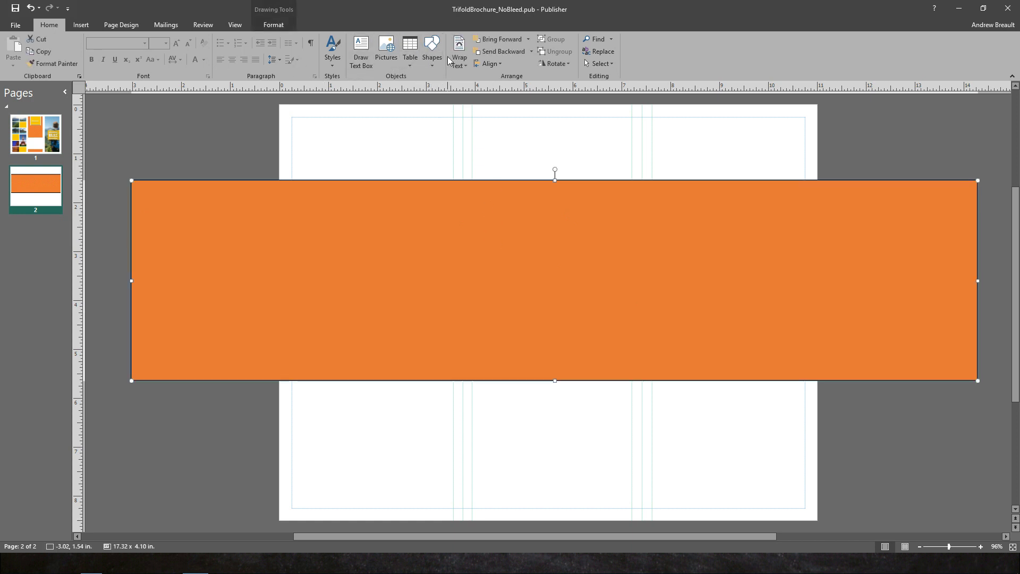
left_click(273, 24)
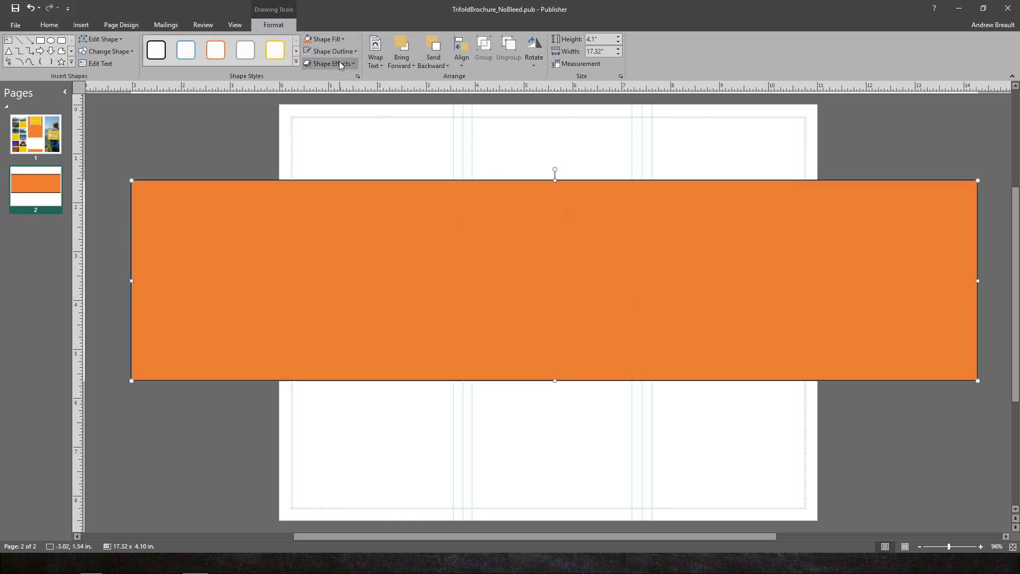
left_click(354, 51)
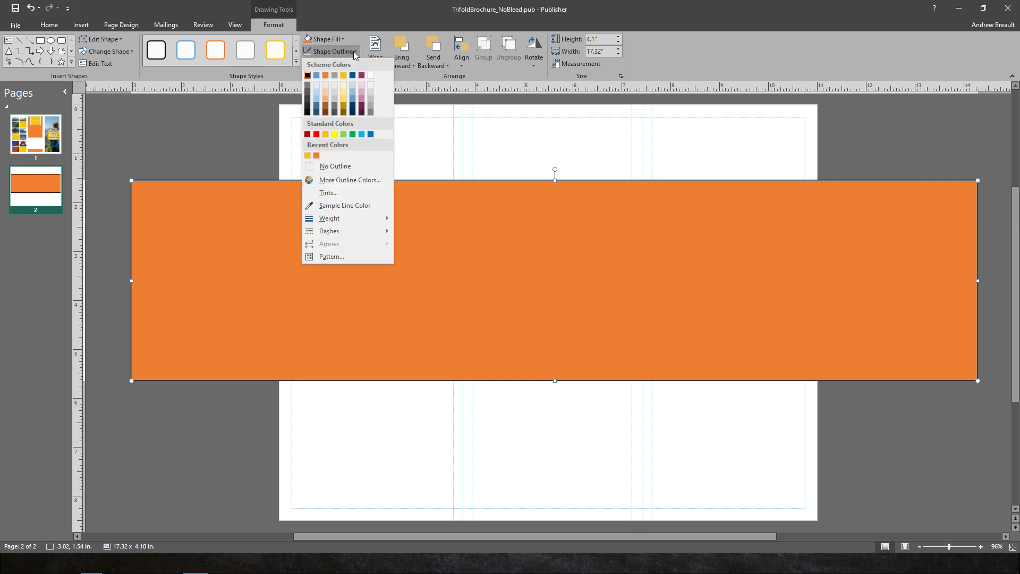
left_click(347, 166)
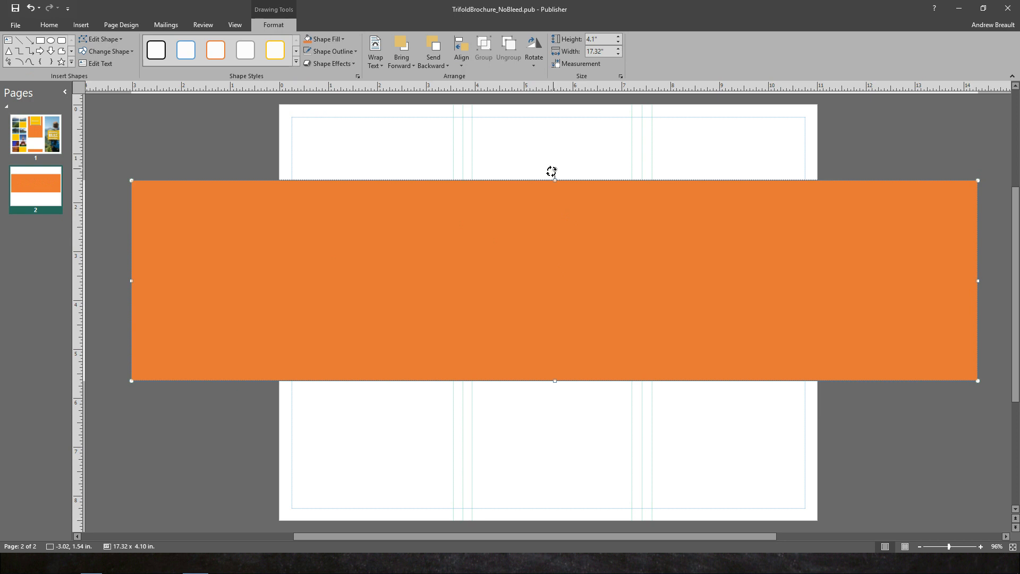
Step: Rotate the orange band lower-left to upper-right, position it, and set its thickness to 3.7 in
left_click_drag(543, 173, 485, 205)
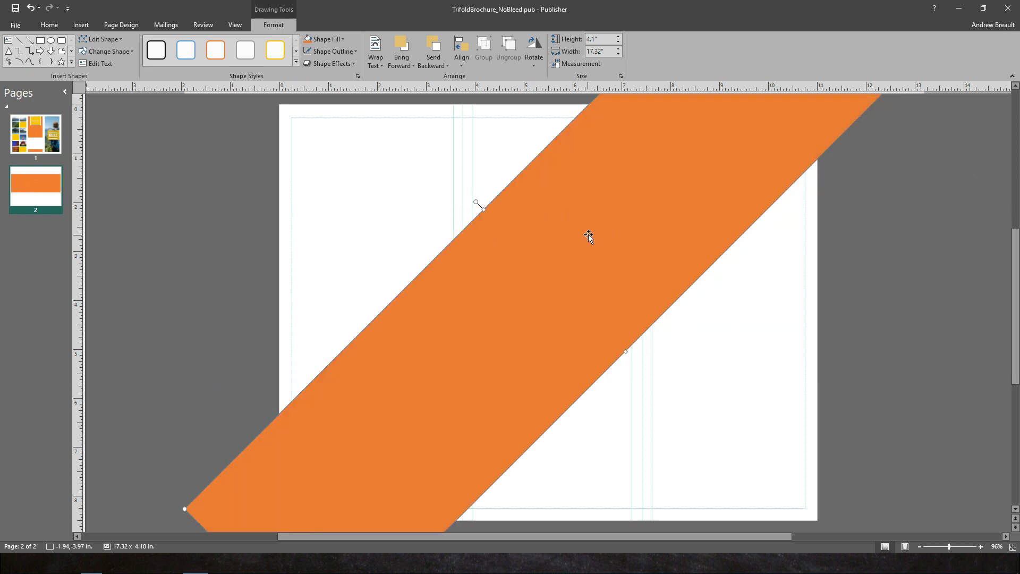
left_click_drag(615, 242, 593, 231)
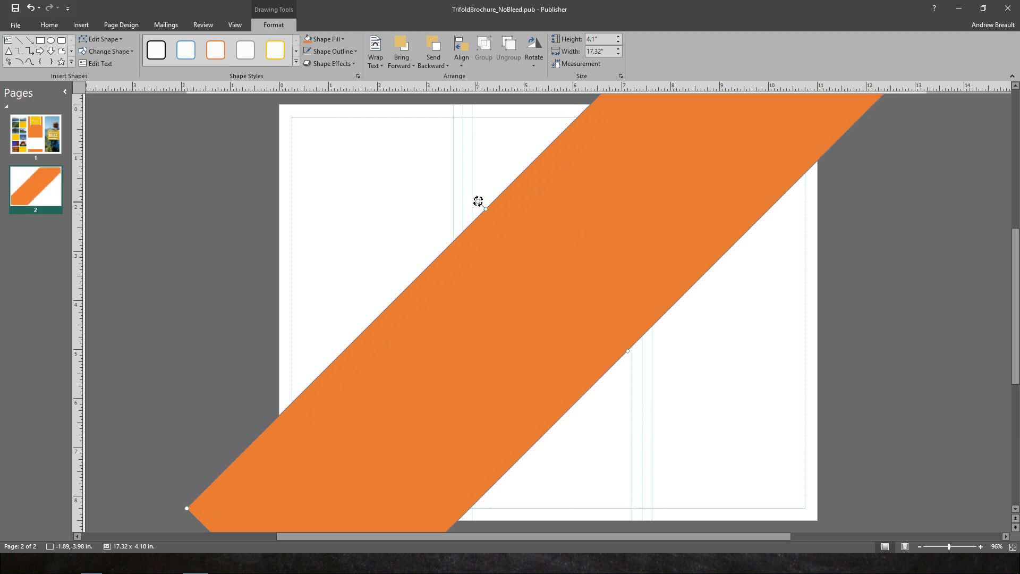
left_click_drag(479, 201, 485, 192)
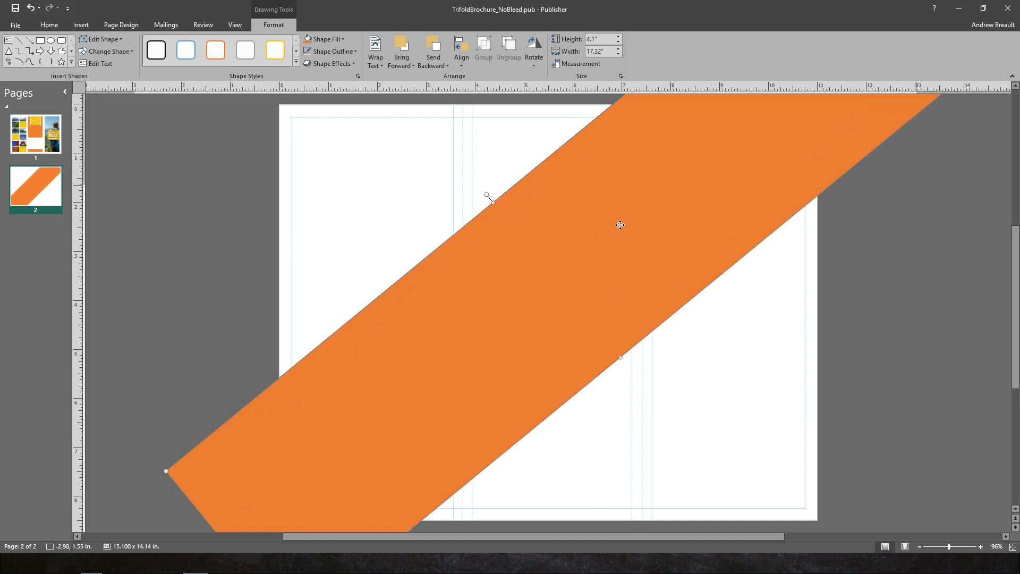
left_click_drag(620, 223, 635, 242)
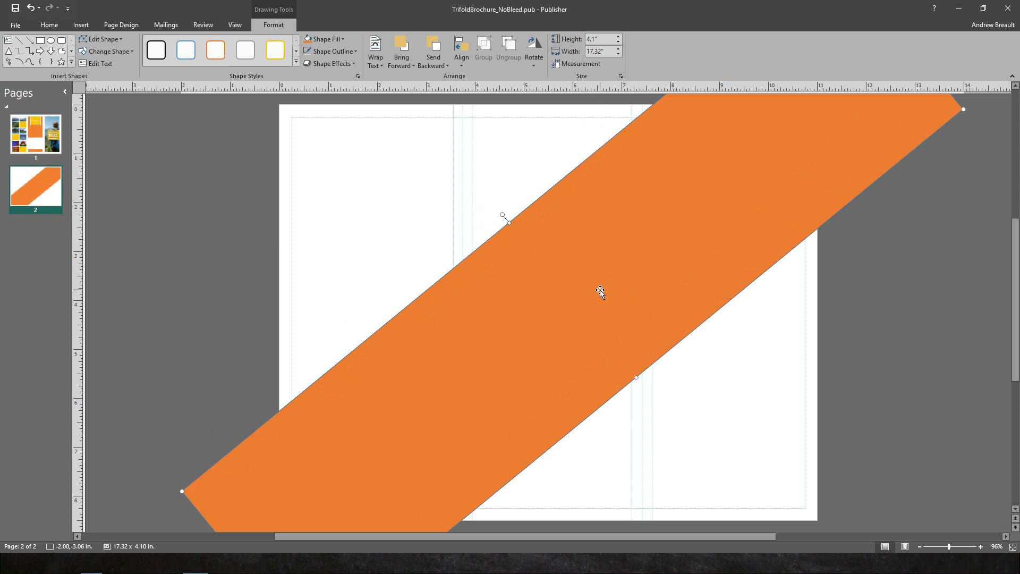
left_click_drag(600, 291, 599, 284)
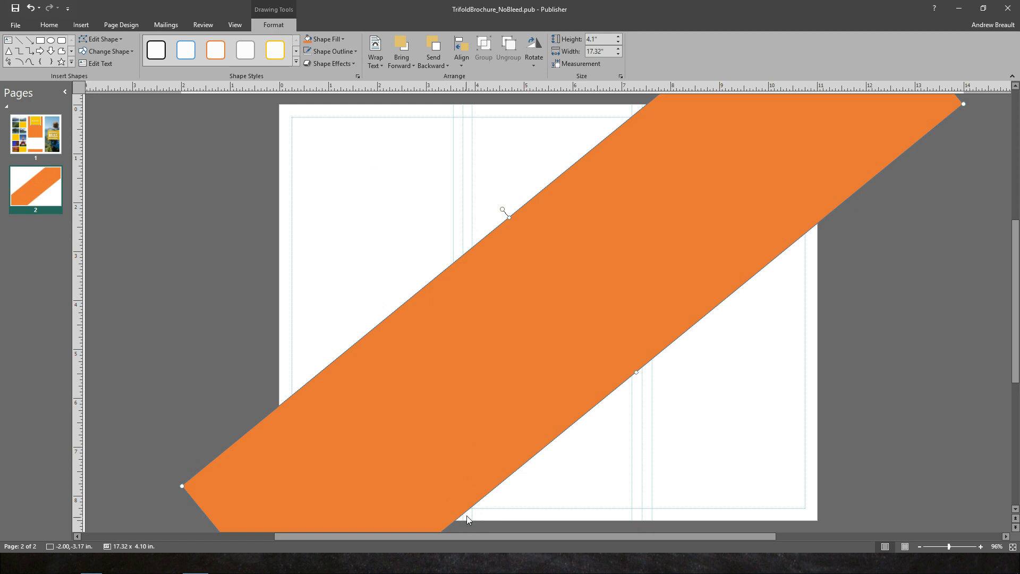
left_click_drag(634, 371, 634, 371)
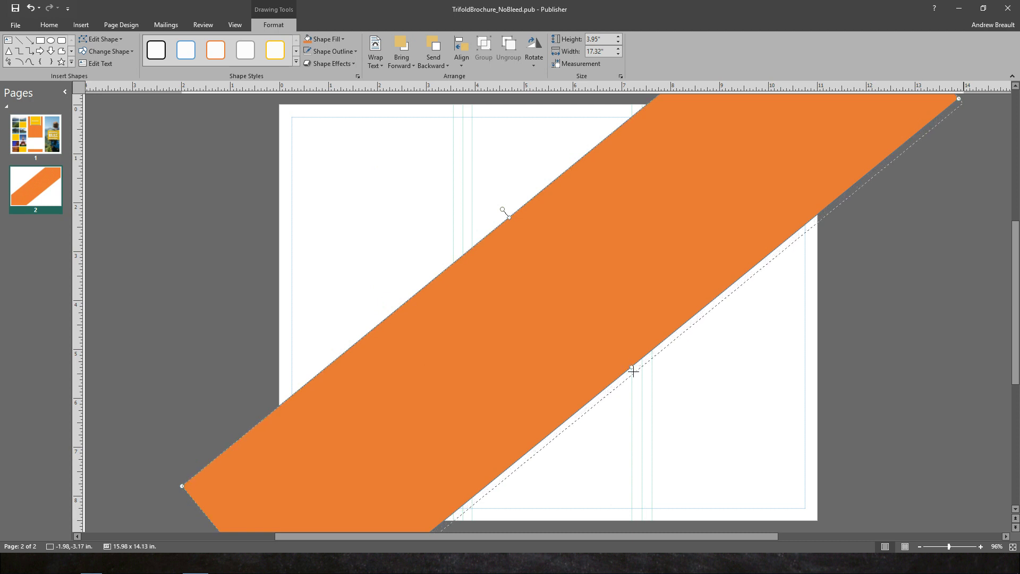
left_click_drag(633, 371, 633, 375)
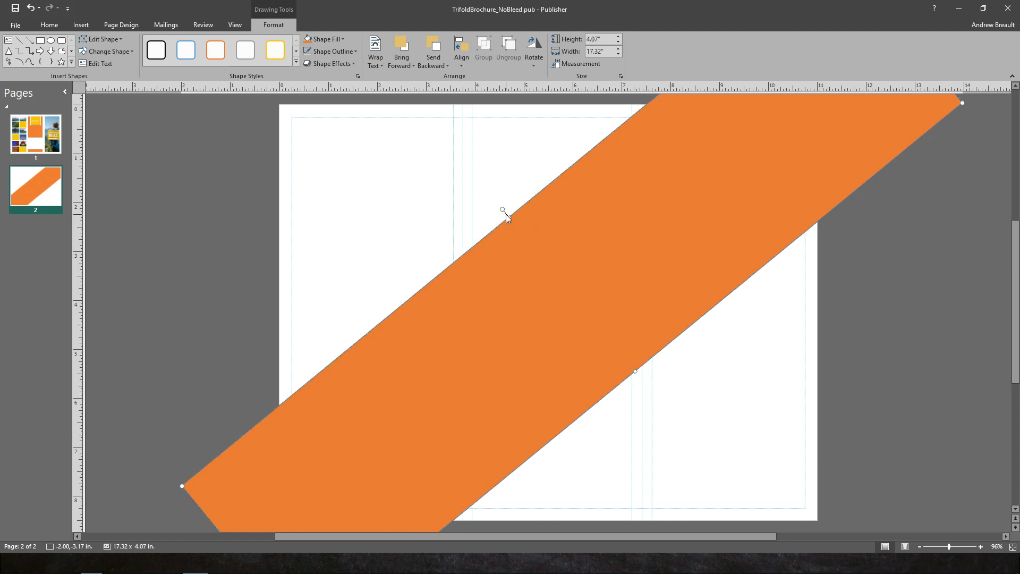
left_click_drag(509, 217, 527, 231)
left_click_drag(550, 196, 553, 194)
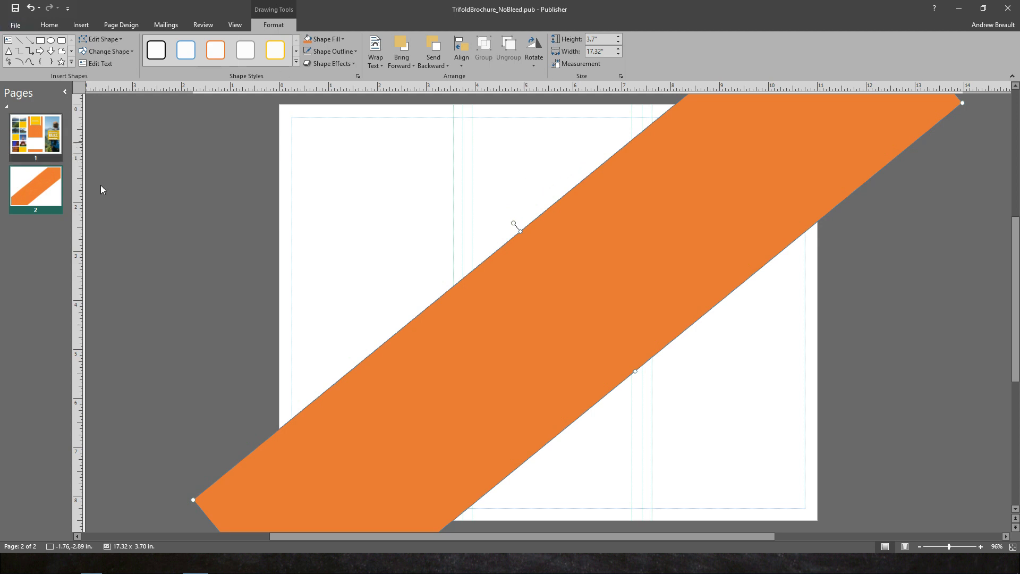
Step: Check the red tri-fold sample image, then thicken the diagonal band to 4.29 in
key("super+Tab")
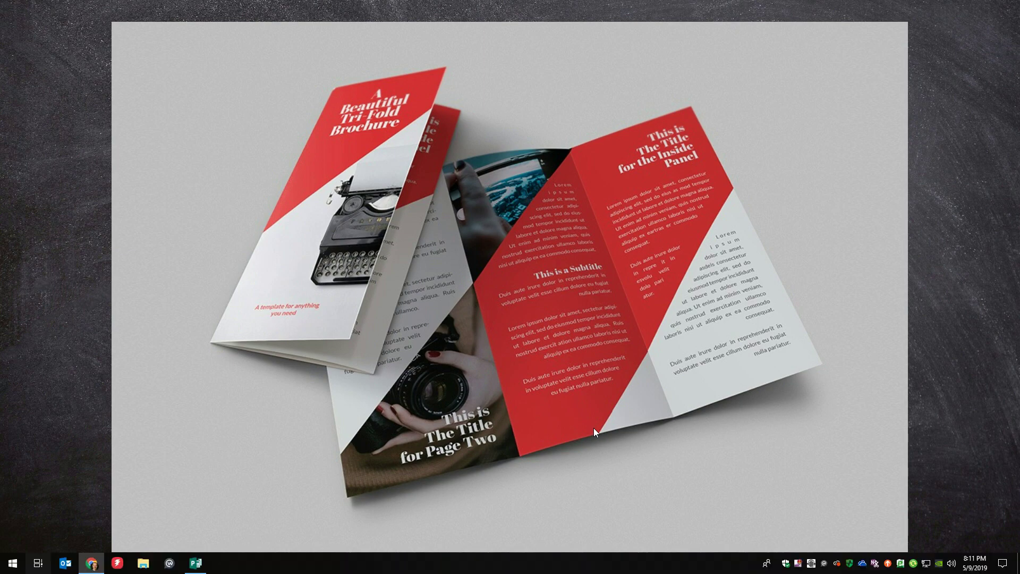
left_click(594, 428)
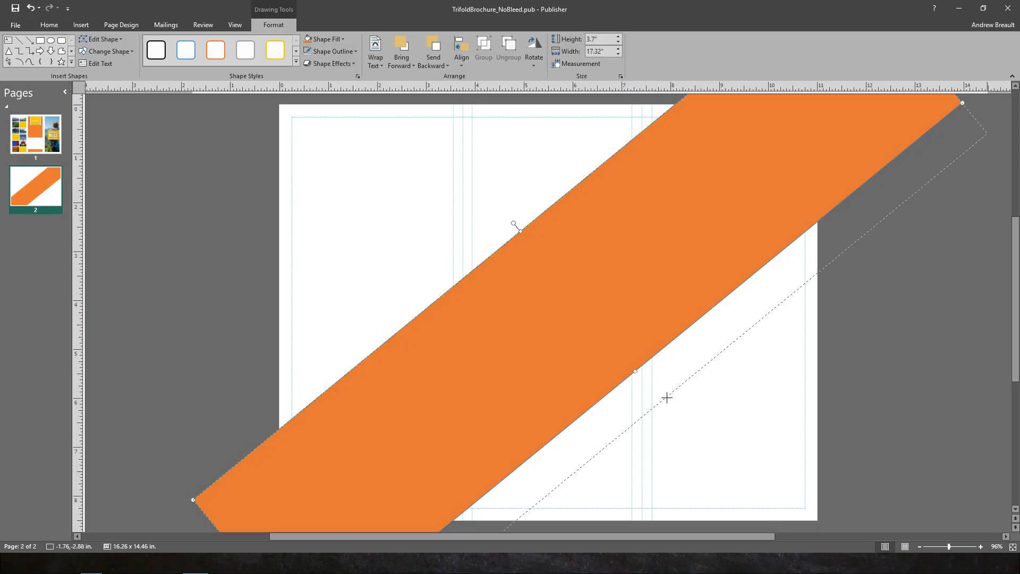
left_click_drag(667, 398, 657, 391)
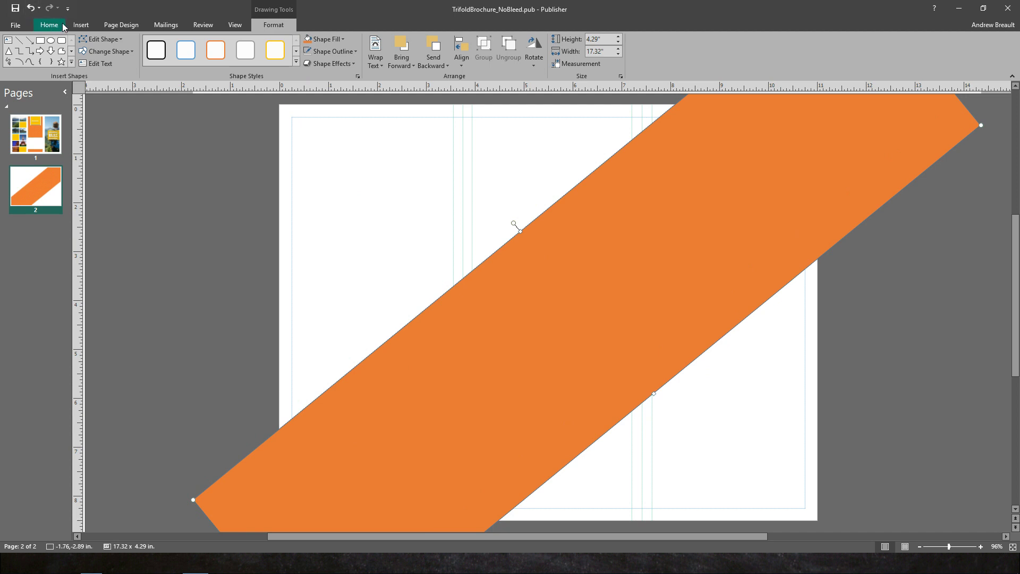
Step: Add a picture placeholder and size it to fill the lower-left panel
left_click(87, 28)
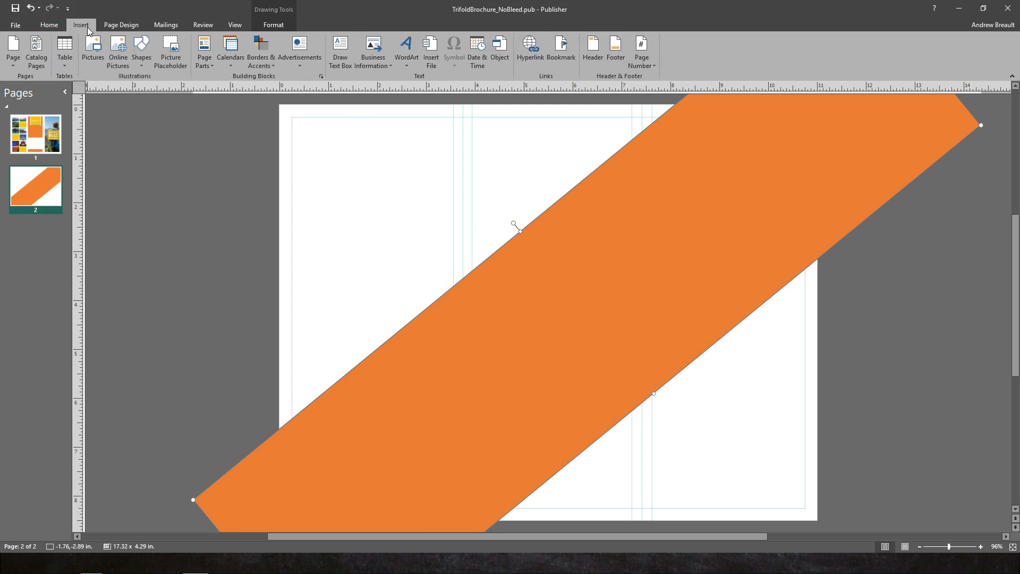
left_click(171, 47)
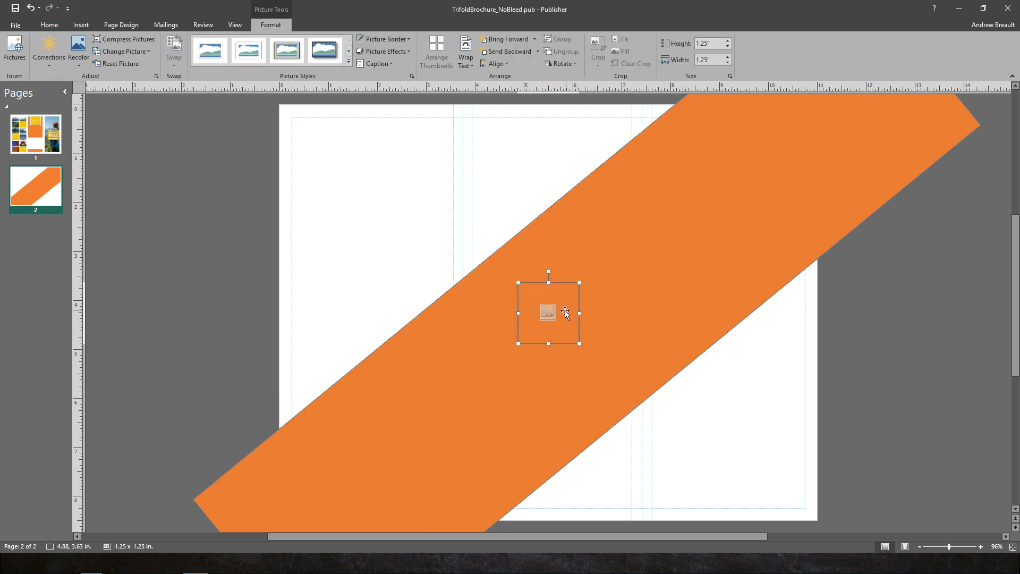
left_click_drag(569, 290, 454, 346)
left_click_drag(373, 346, 379, 286)
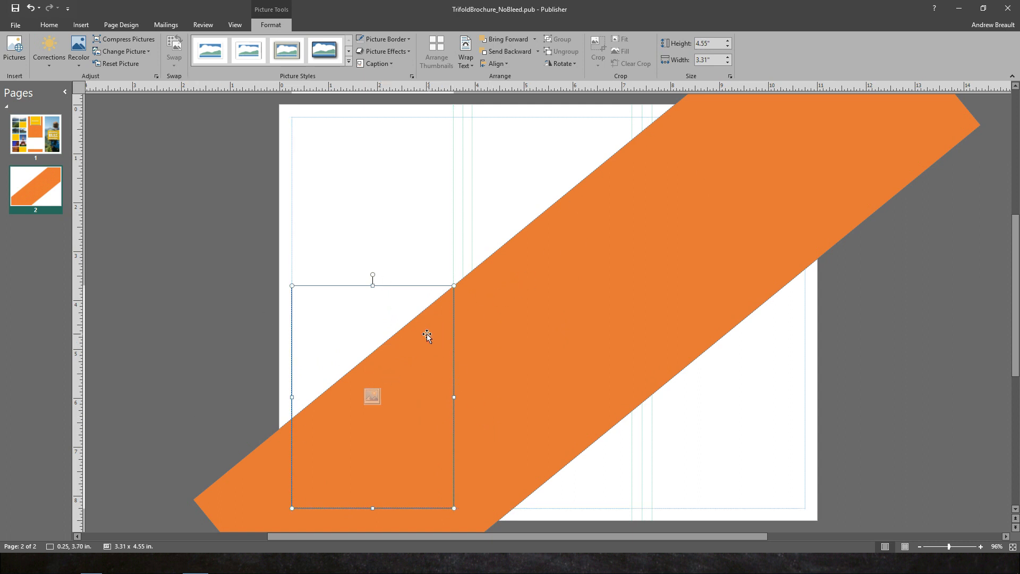
Step: Duplicate the placeholder into the upper middle column, trimmed to 3.27 × 3.29 in
left_click_drag(421, 334, 587, 353)
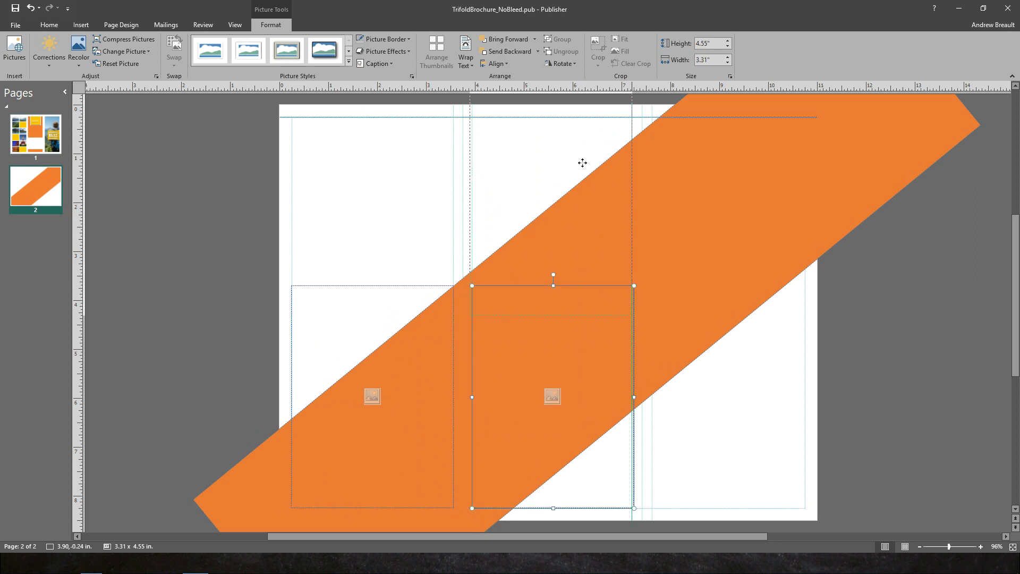
left_click_drag(582, 163, 581, 185)
left_click_drag(470, 228, 472, 228)
left_click_drag(554, 340, 554, 278)
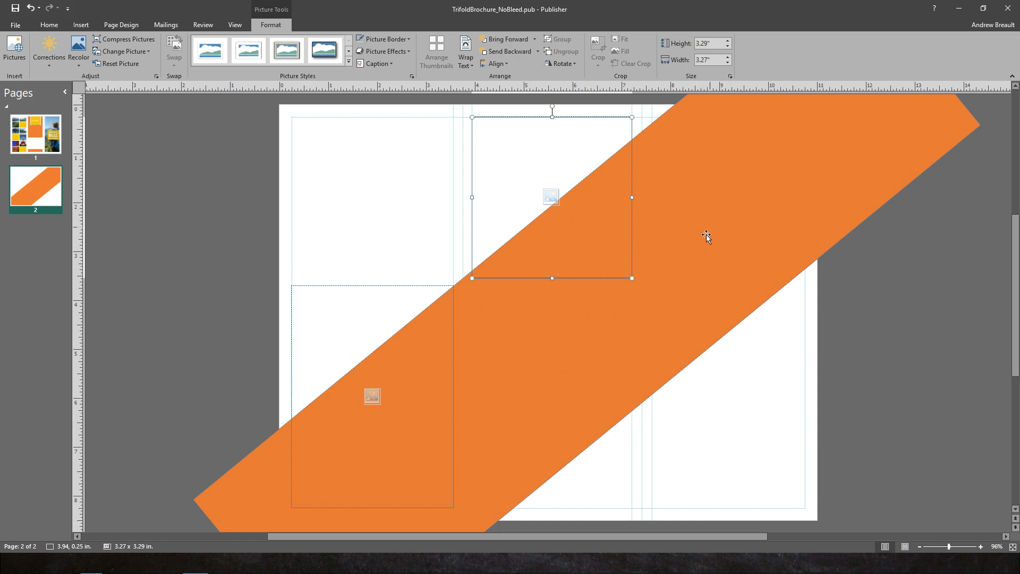
Step: Send the upper picture frame one layer backward, then deselect it
right_click(579, 147)
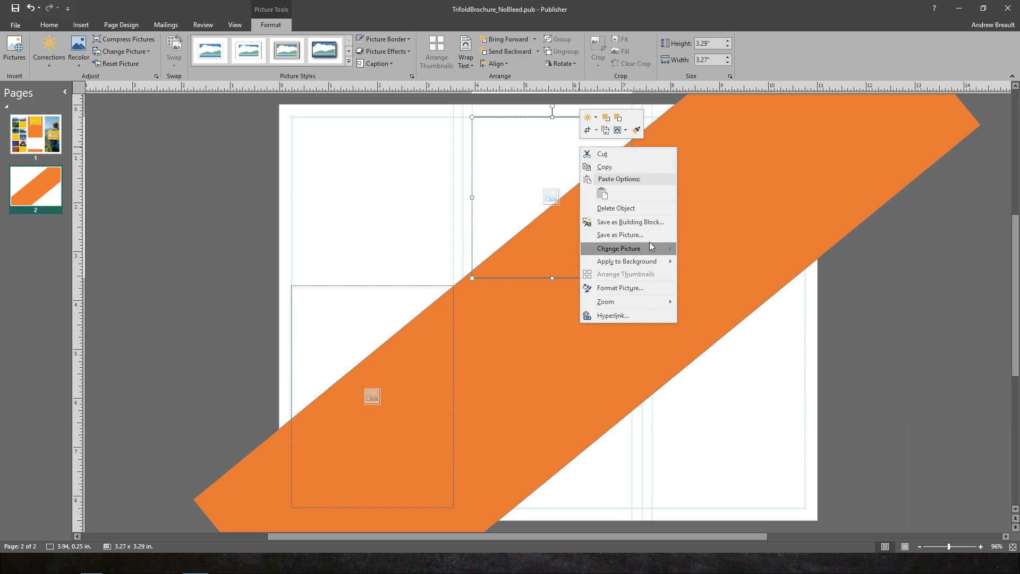
left_click(618, 122)
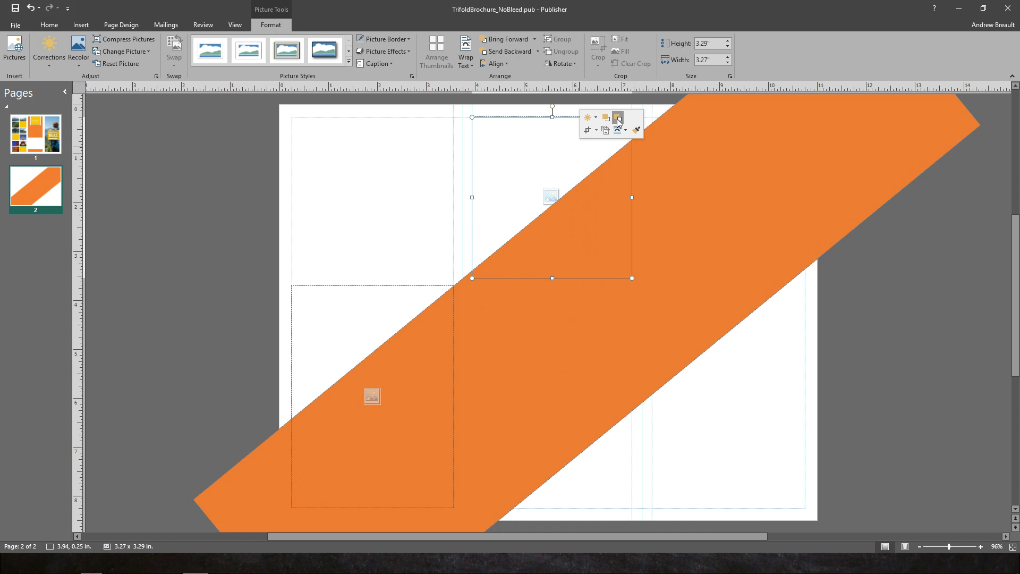
left_click(940, 360)
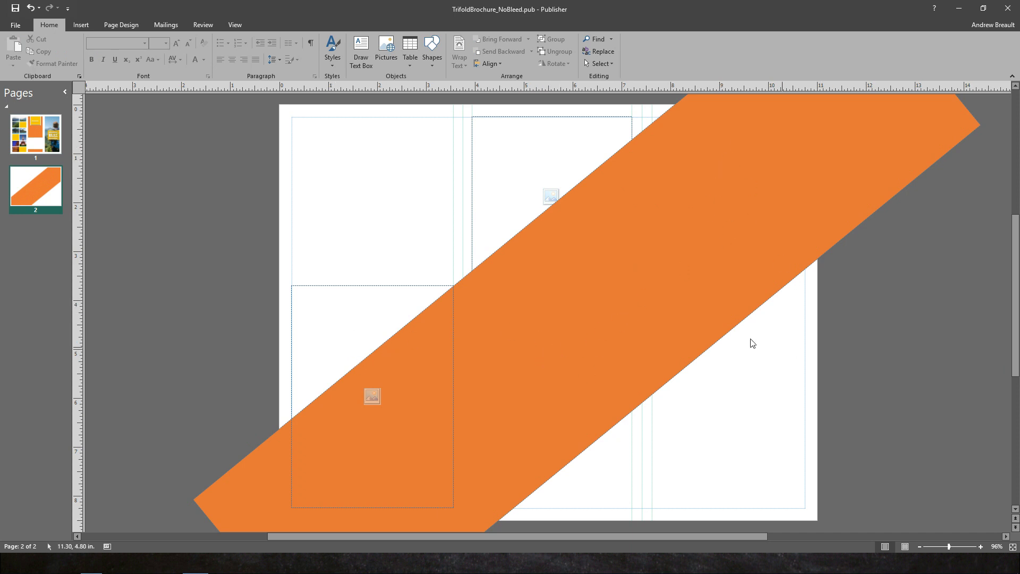
Step: Draw a white, outline-free rectangle along the page's left edge over the band
scroll(538, 371, "down", 3)
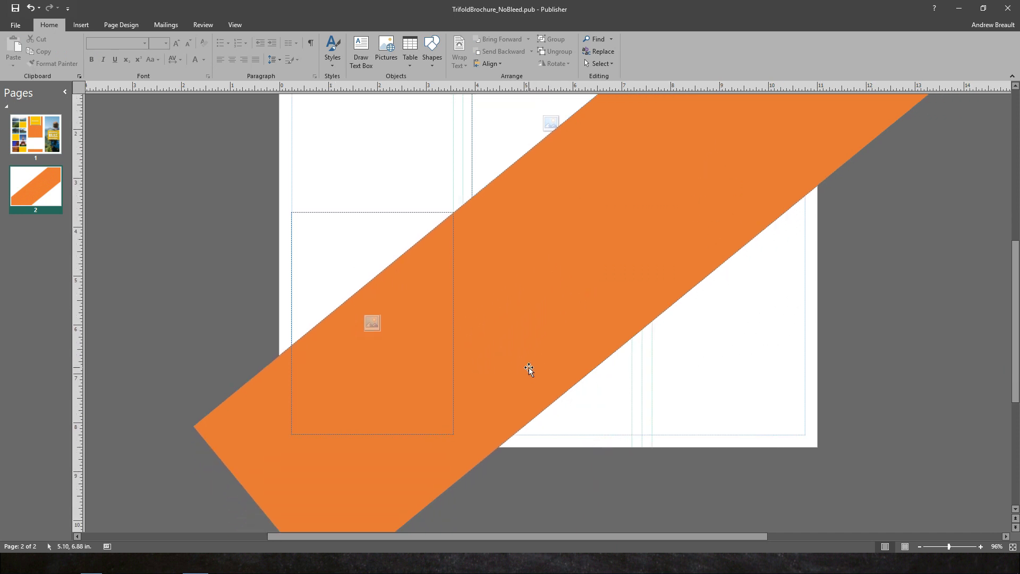
left_click(432, 53)
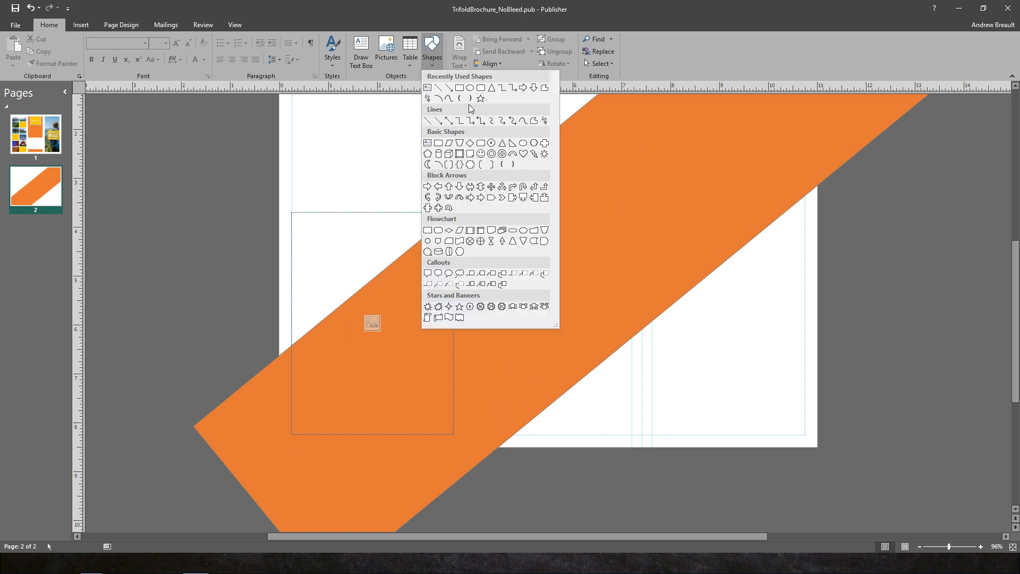
left_click(470, 88)
left_click_drag(237, 166, 291, 467)
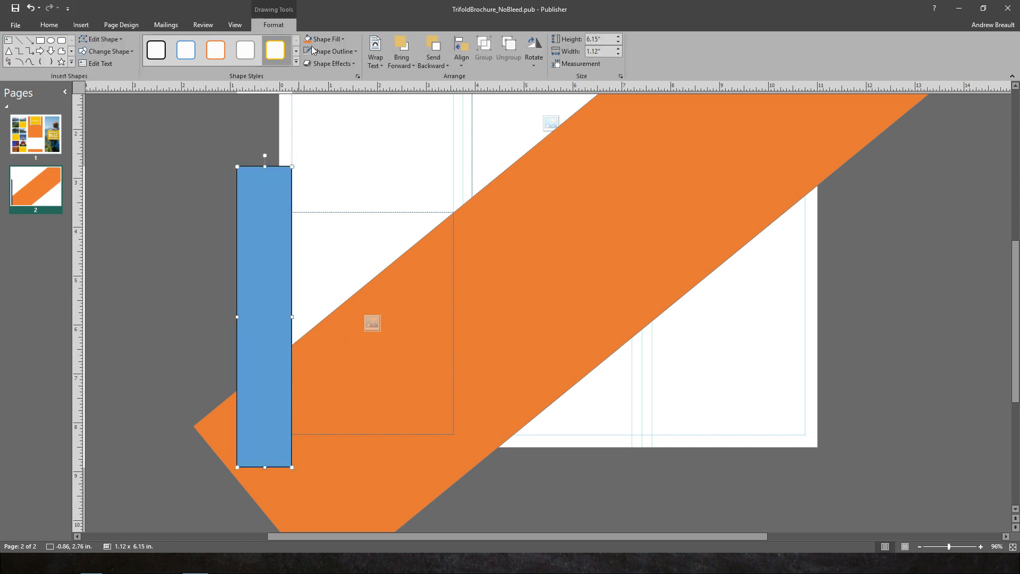
left_click(343, 39)
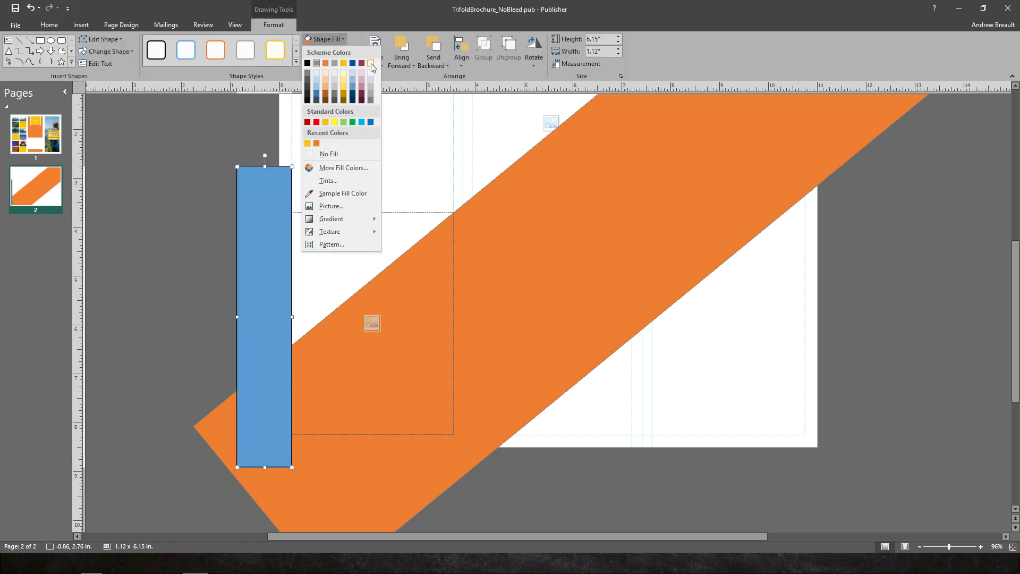
left_click(370, 64)
left_click(355, 51)
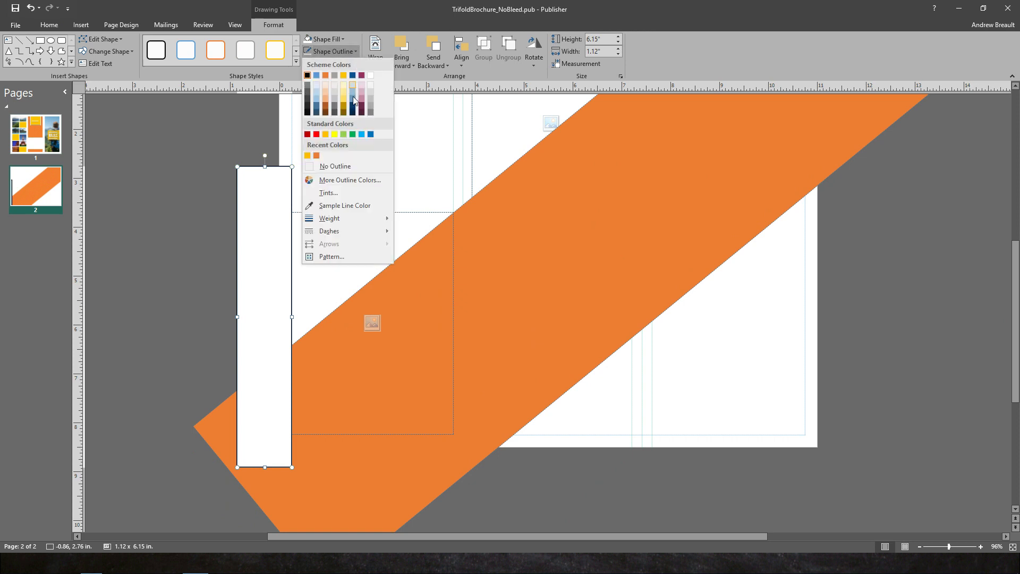
left_click(333, 165)
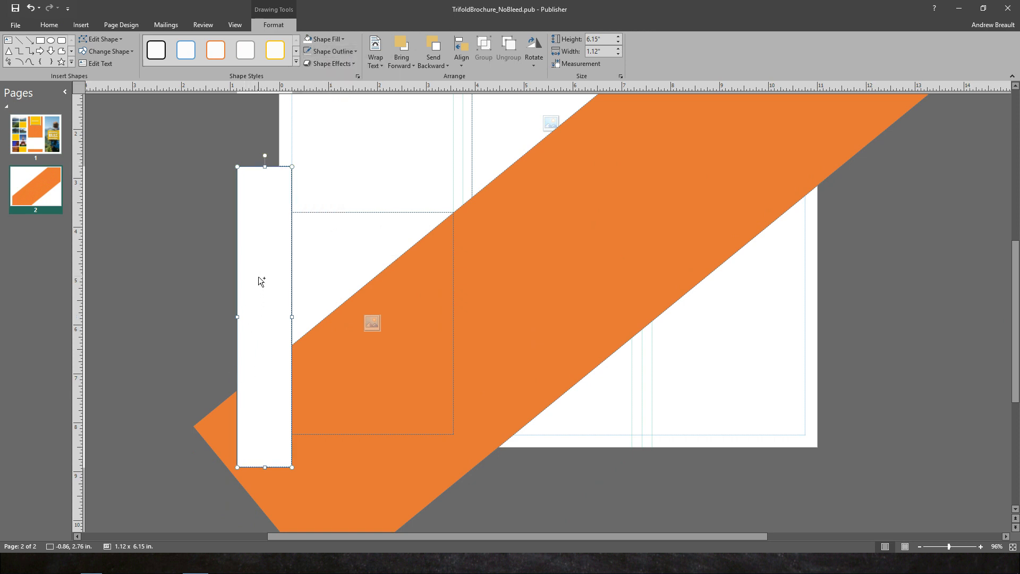
Step: Copy the strip, rotate it horizontal along the bottom edge, trim both strips, and preview printing
left_click_drag(262, 280, 508, 365)
left_click_drag(512, 155, 676, 316)
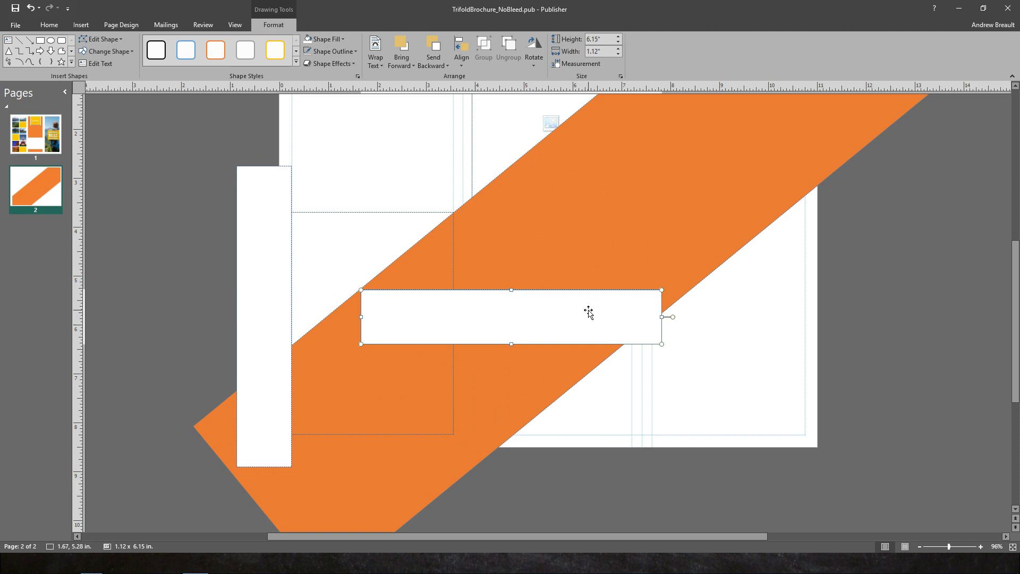
left_click_drag(589, 312, 455, 456)
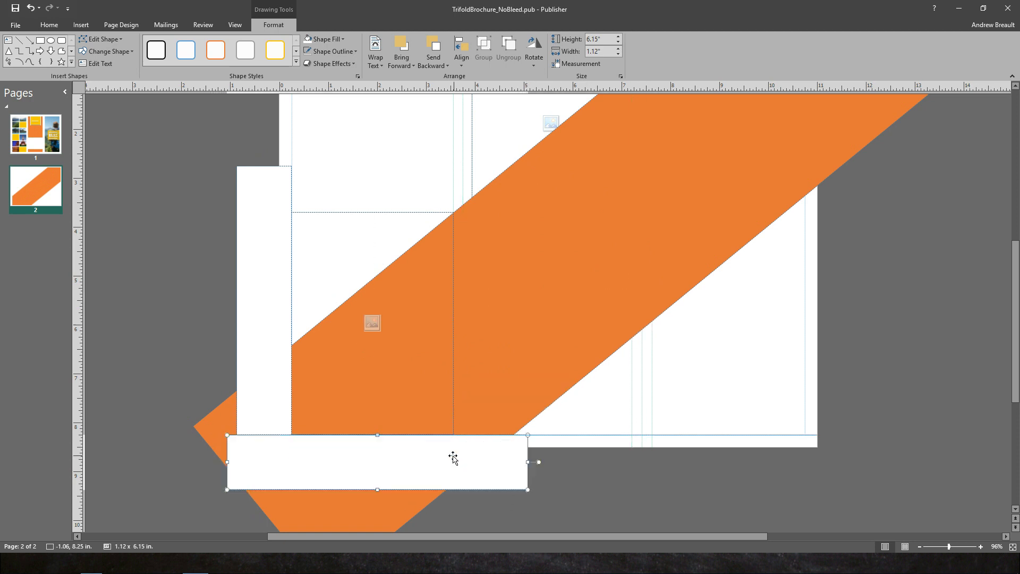
left_click(598, 502)
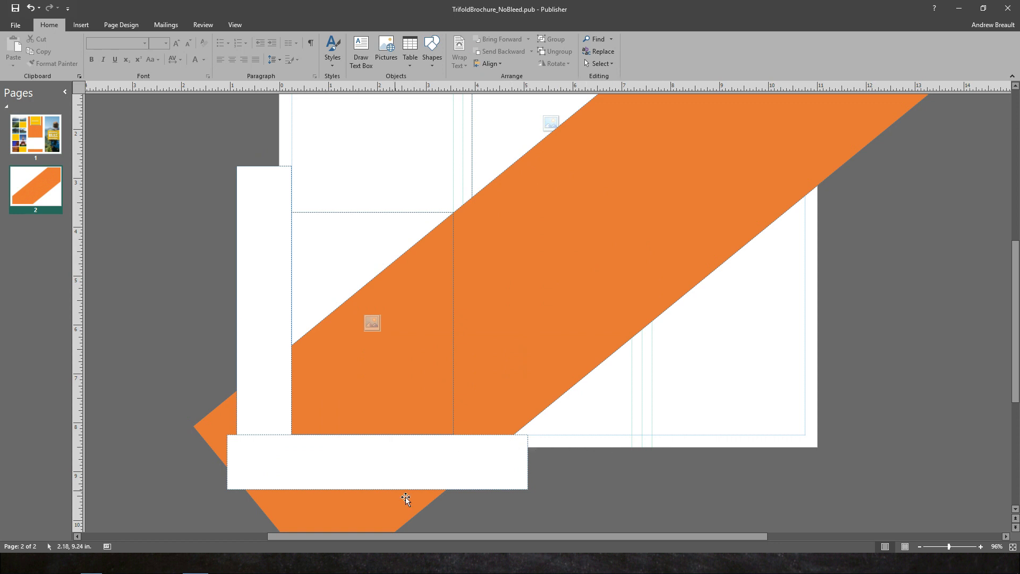
left_click(377, 491)
left_click_drag(378, 488, 378, 458)
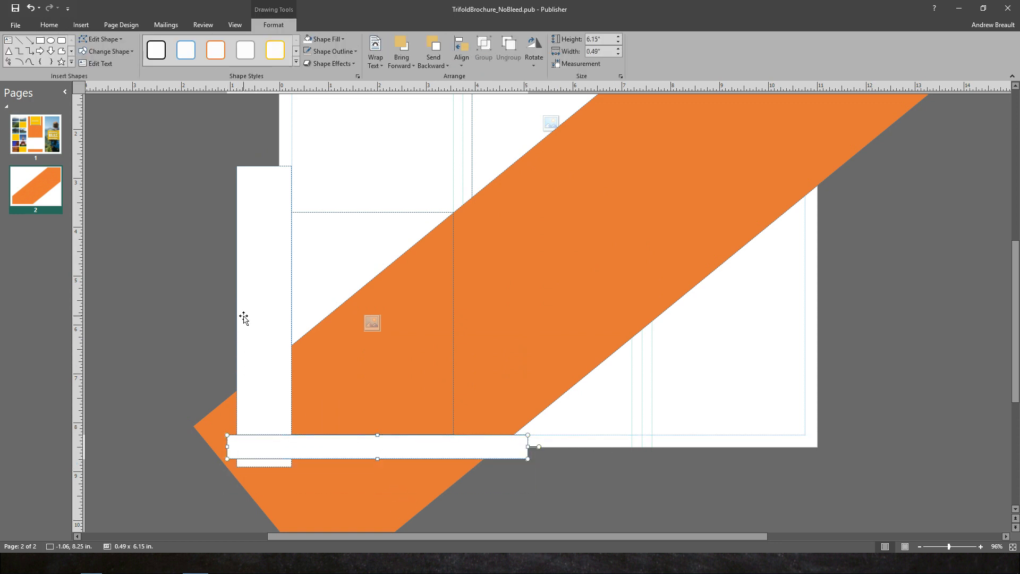
left_click(241, 319)
left_click_drag(240, 317, 259, 319)
left_click(221, 311)
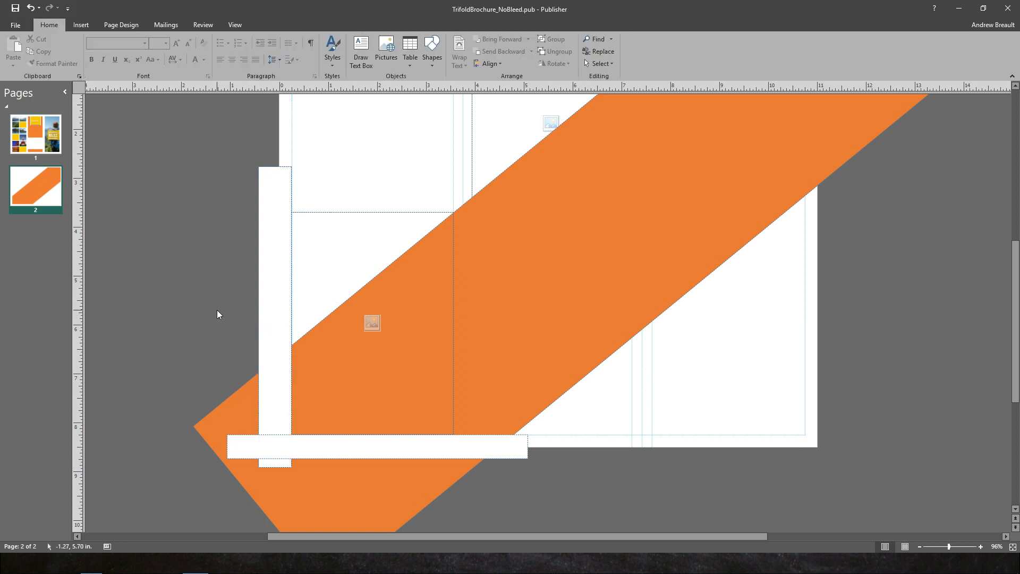
key("ctrl+p")
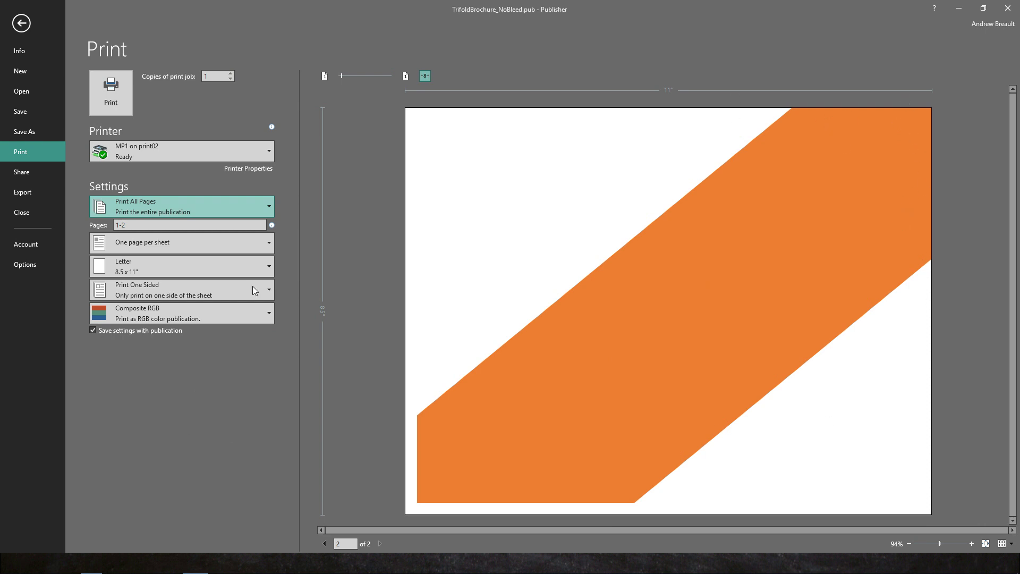
Step: Leave the print preview and return to editing page 2
left_click(25, 25)
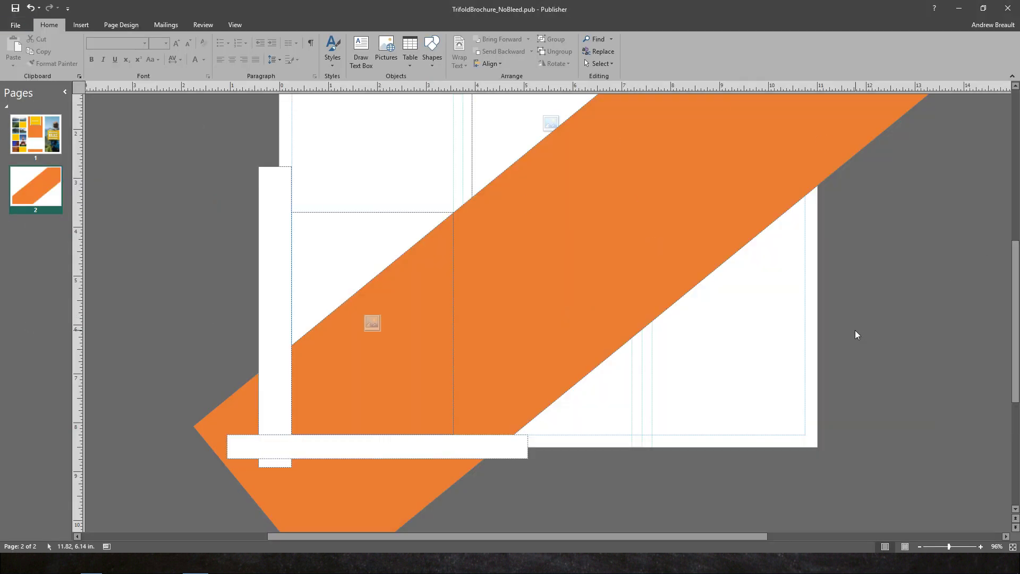
Step: Draw a white, outline-free rectangle over the band above the page's top edge
scroll(855, 330, "up", 5)
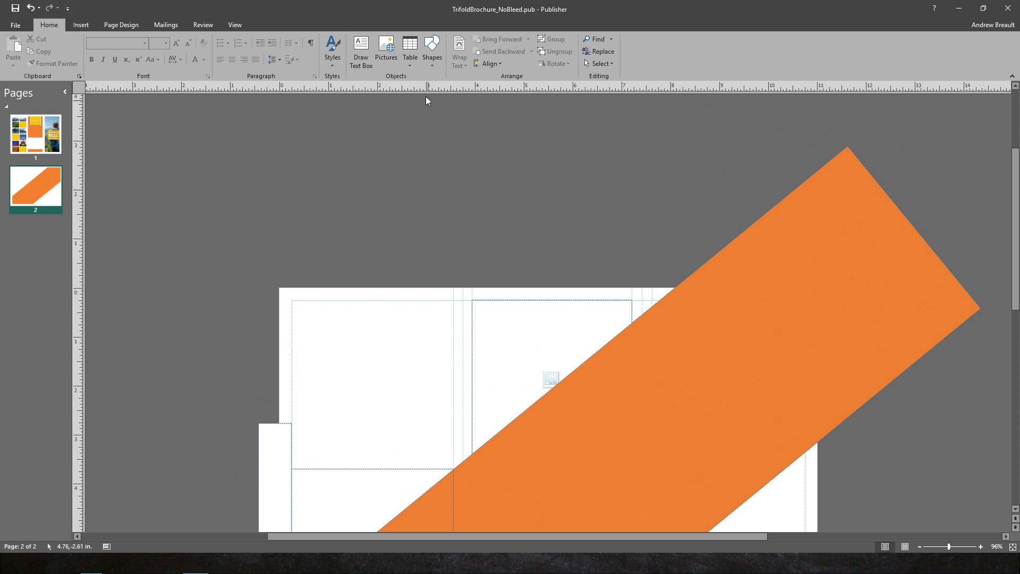
left_click(432, 51)
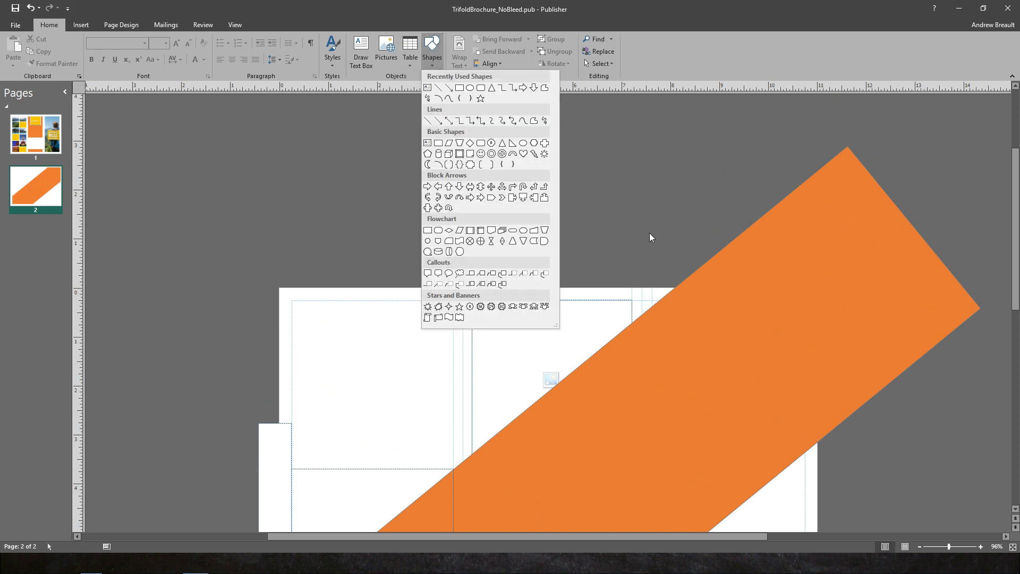
left_click(460, 89)
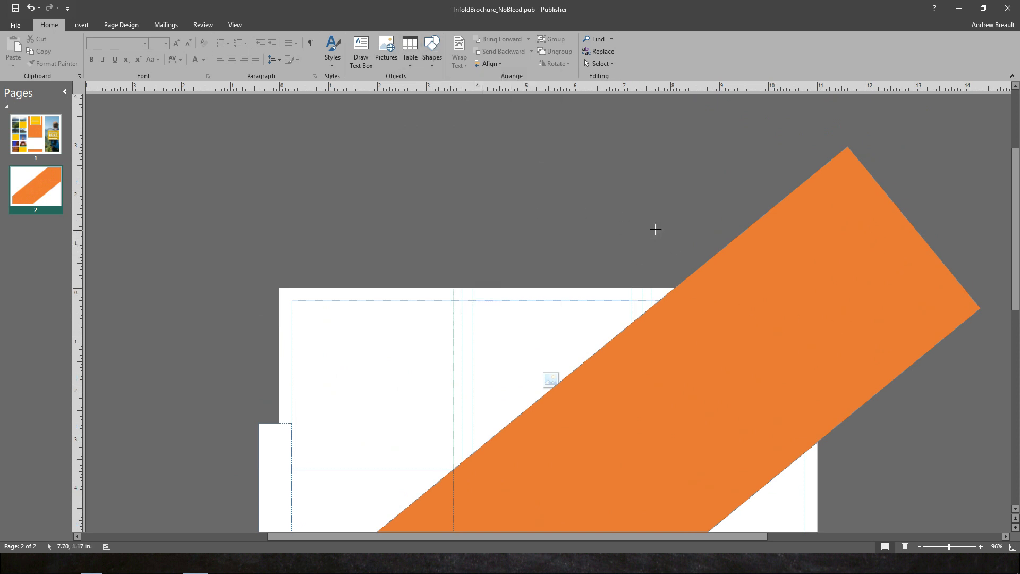
mouse_move(652, 247)
left_mouse_down()
mouse_move(670, 296)
mouse_move(881, 300)
left_mouse_up()
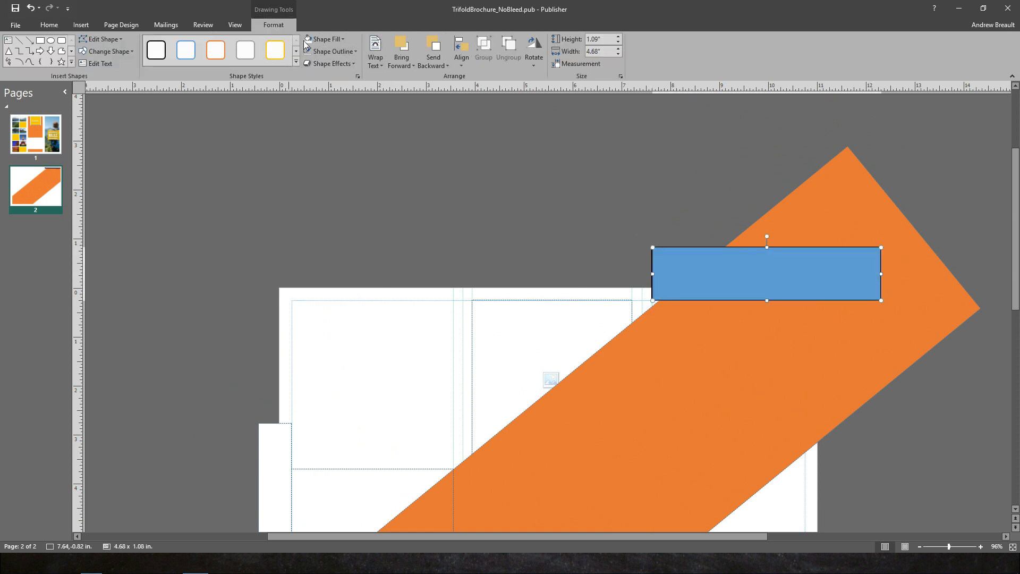
left_click(325, 39)
left_click(375, 66)
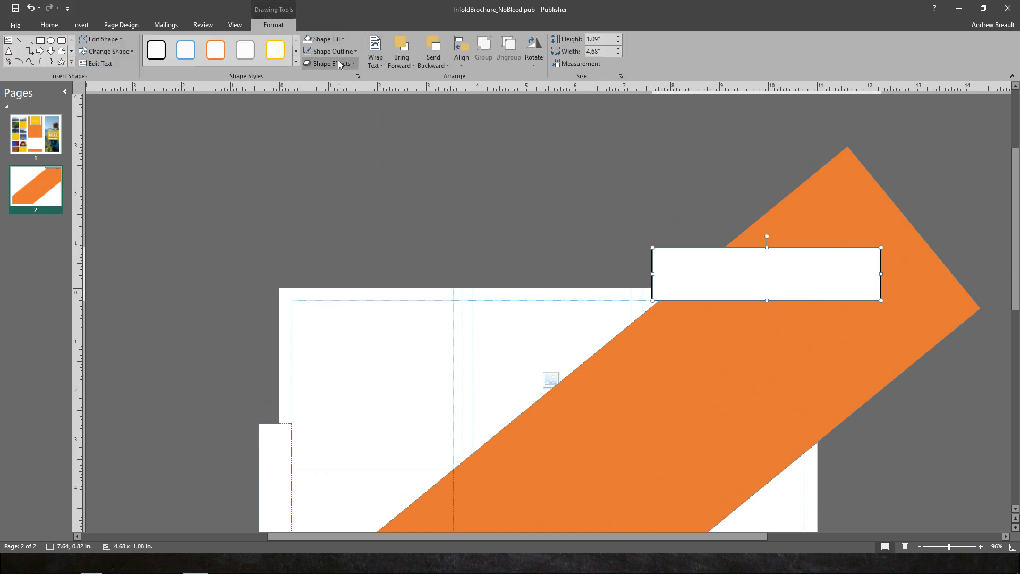
left_click(333, 51)
left_click(350, 167)
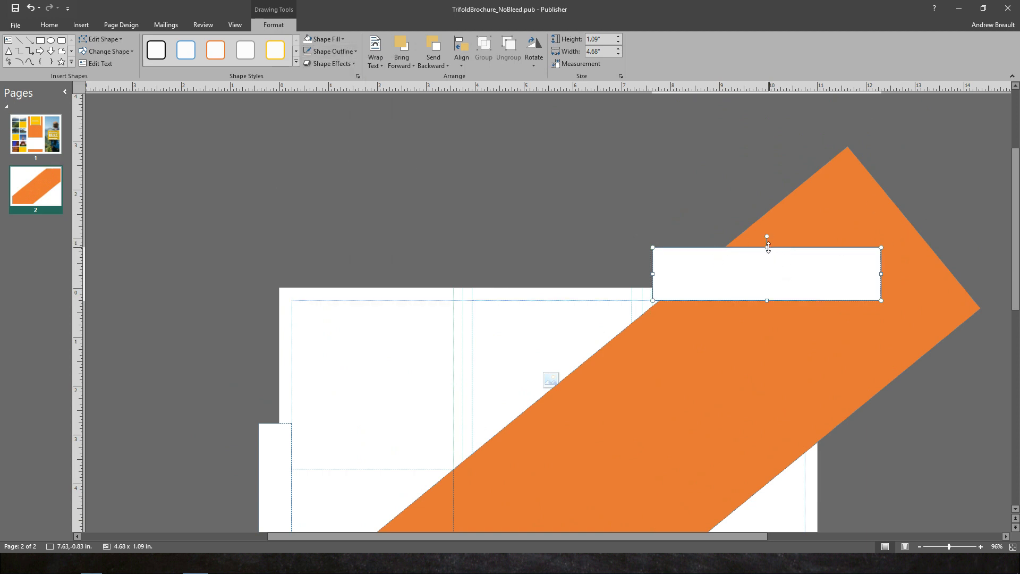
Step: Duplicate the top strip and place an upright copy along the page's right edge
left_click_drag(766, 246, 791, 371)
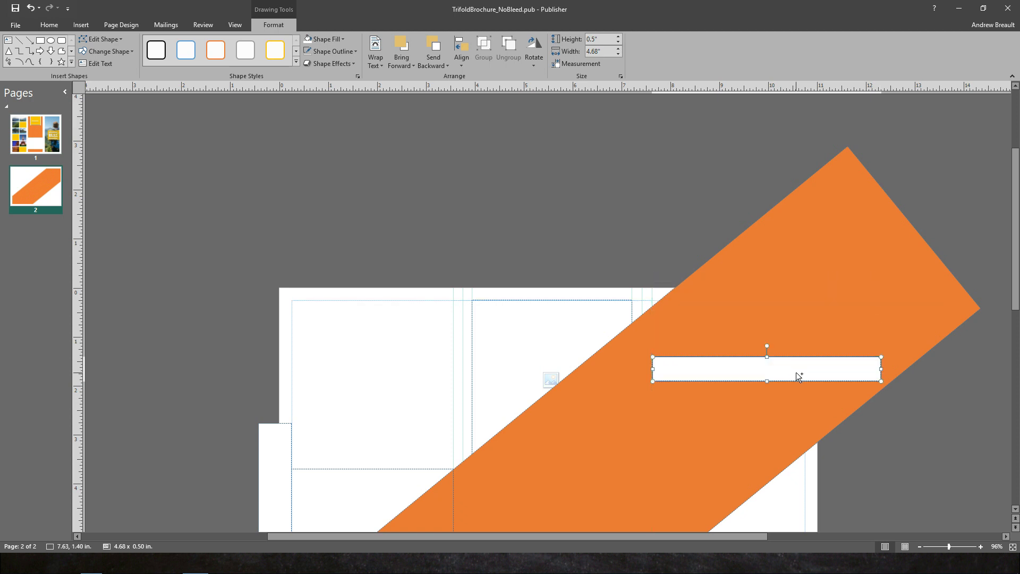
key("ctrl+z")
left_click_drag(788, 293, 818, 386)
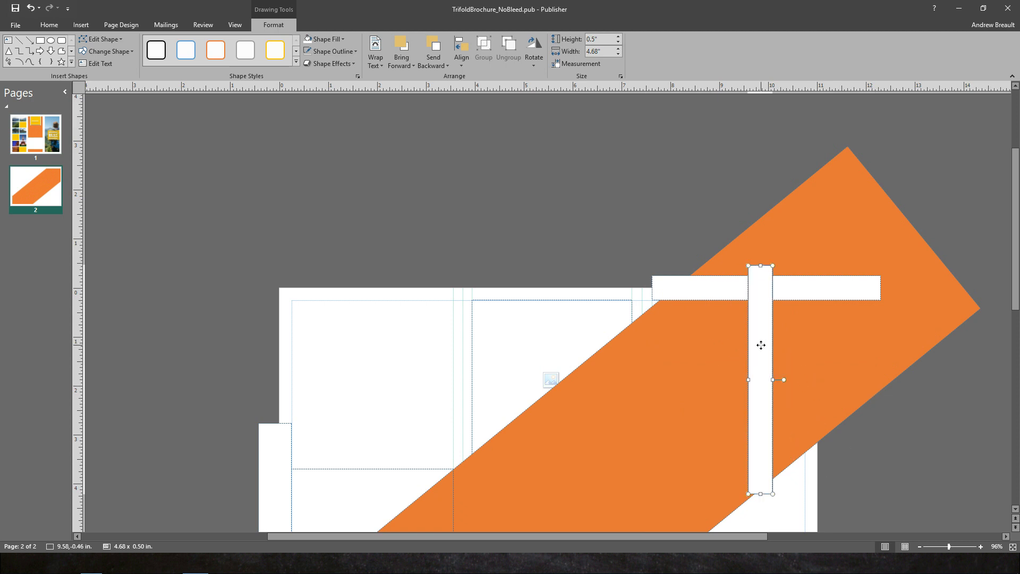
left_click_drag(761, 345, 818, 364)
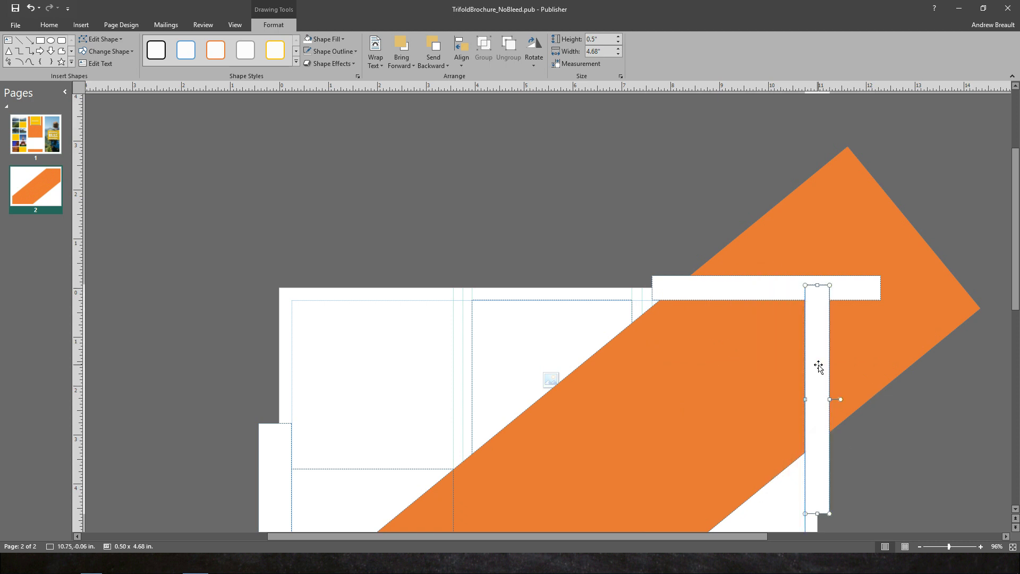
left_click(885, 453)
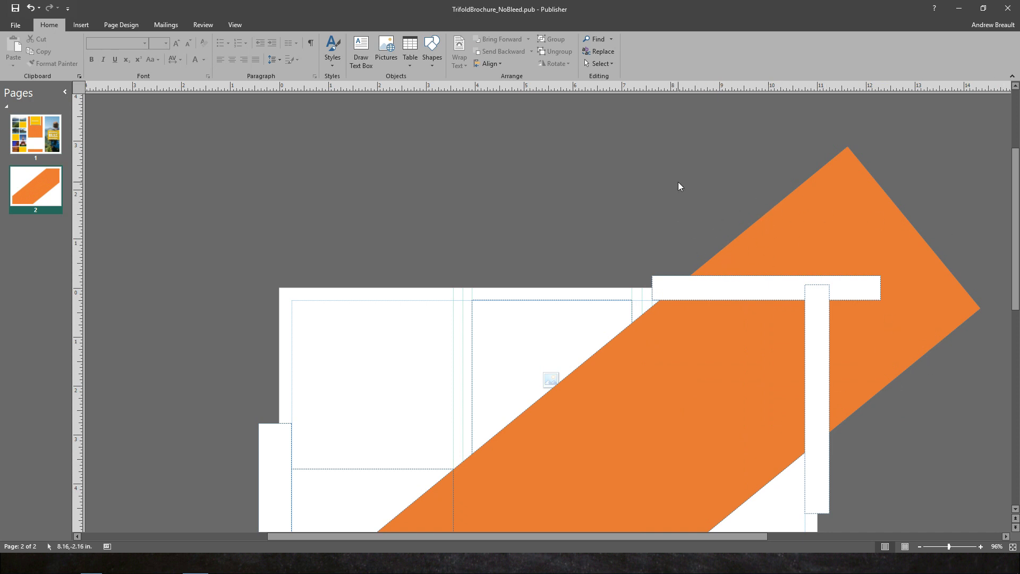
key("ctrl+p")
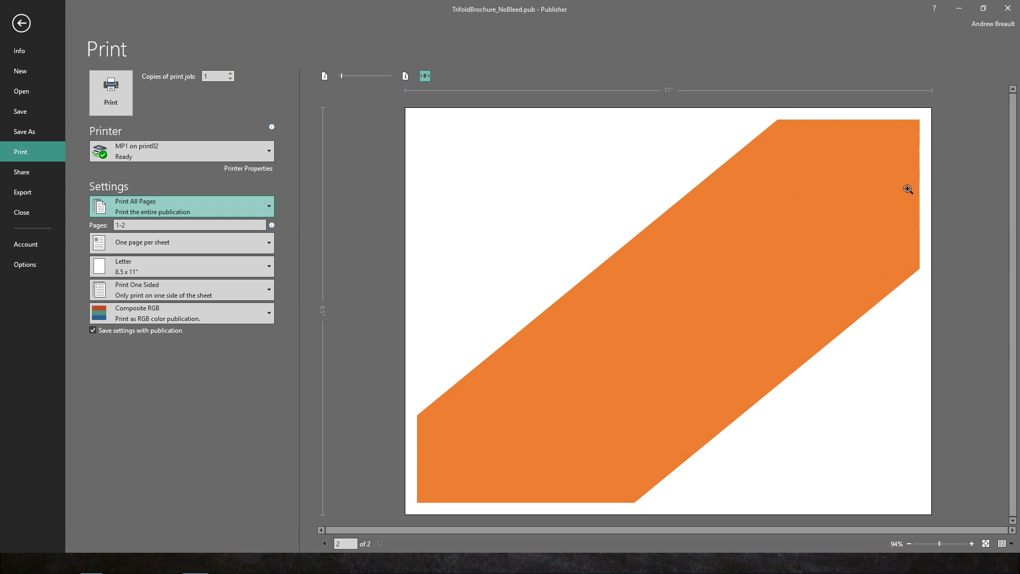
left_click(36, 23)
scroll(431, 249, "down", 2)
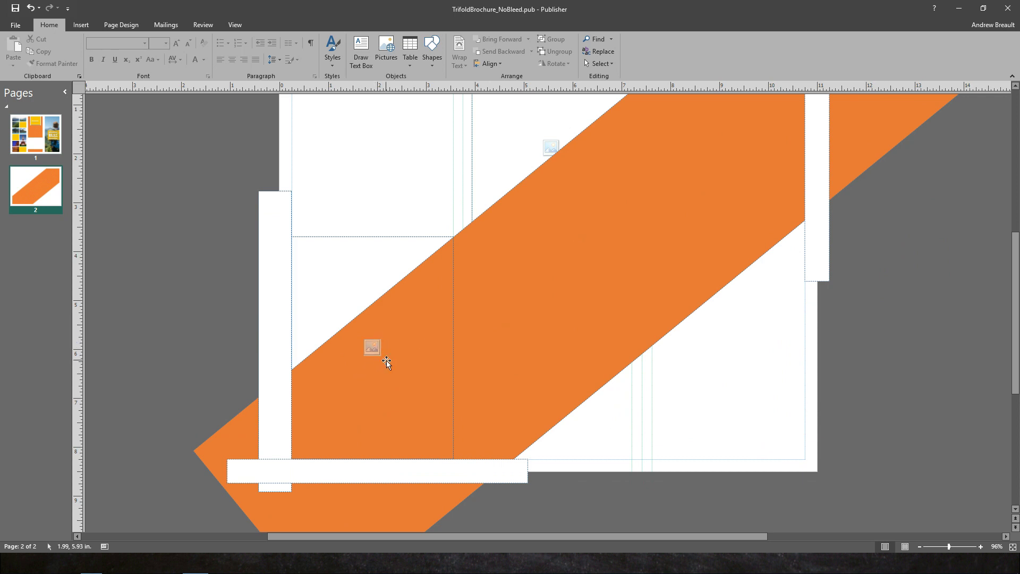
Step: Fill the lower-left frame with action-analogue-aperture-1251299.jpg from the WuFoo folder
left_click(372, 348)
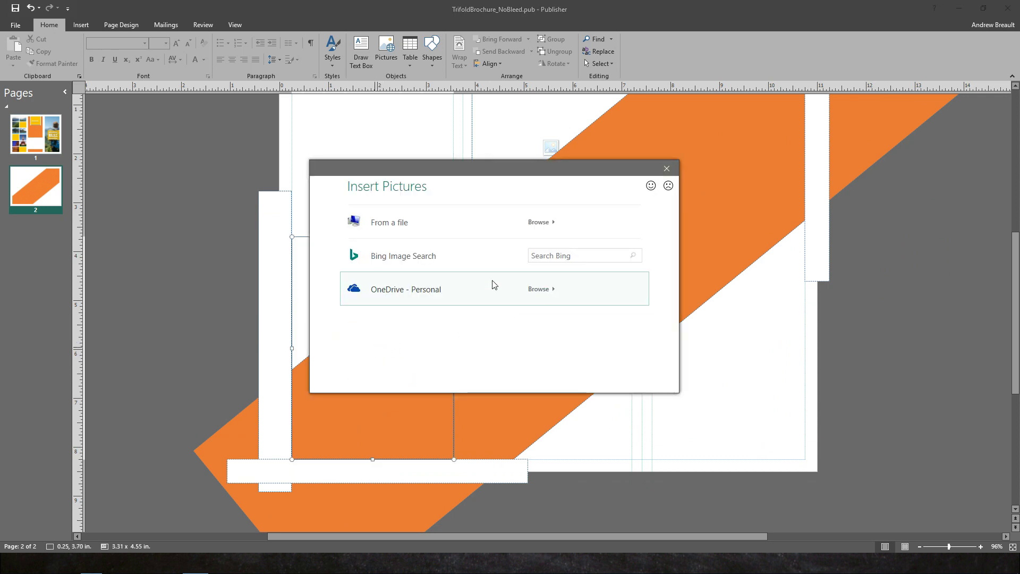
left_click(399, 231)
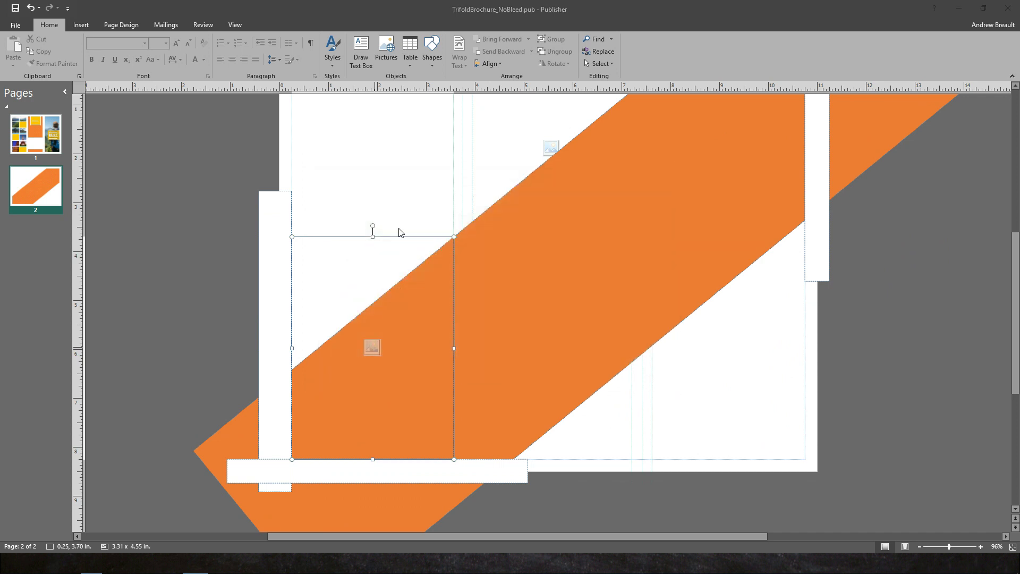
scroll(75, 168, "up", 5)
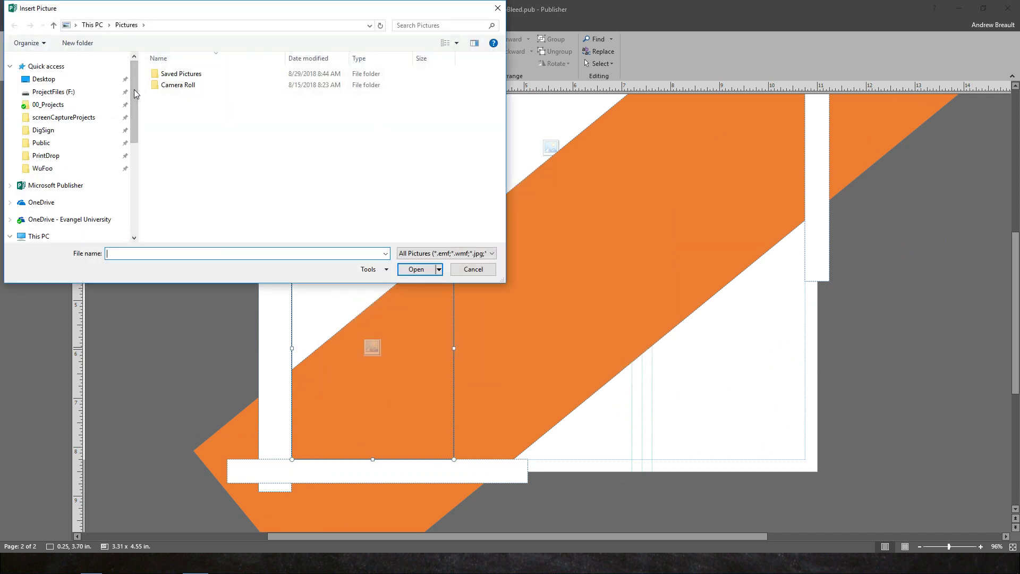
left_click(43, 168)
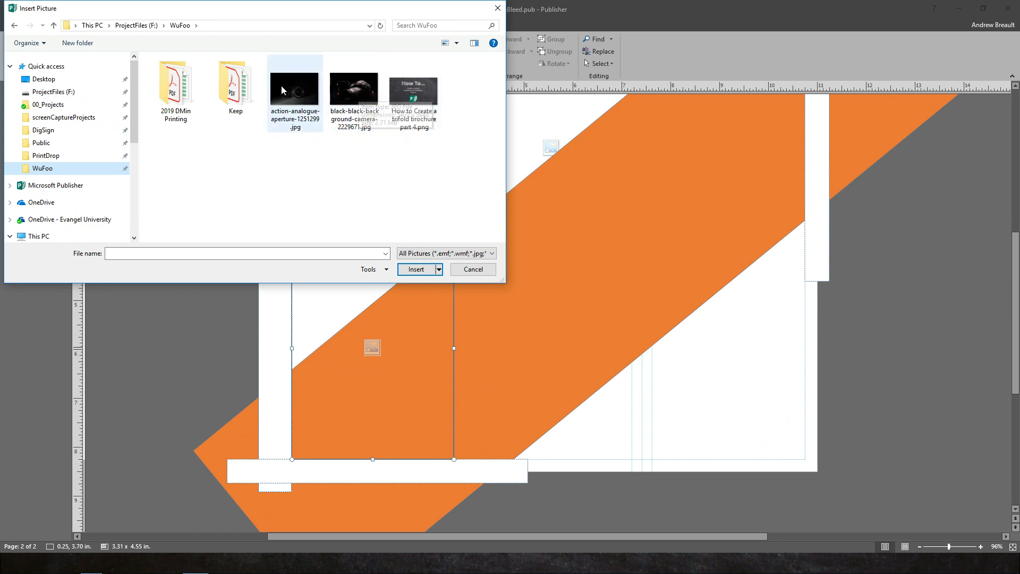
left_click(300, 103)
double_click(304, 89)
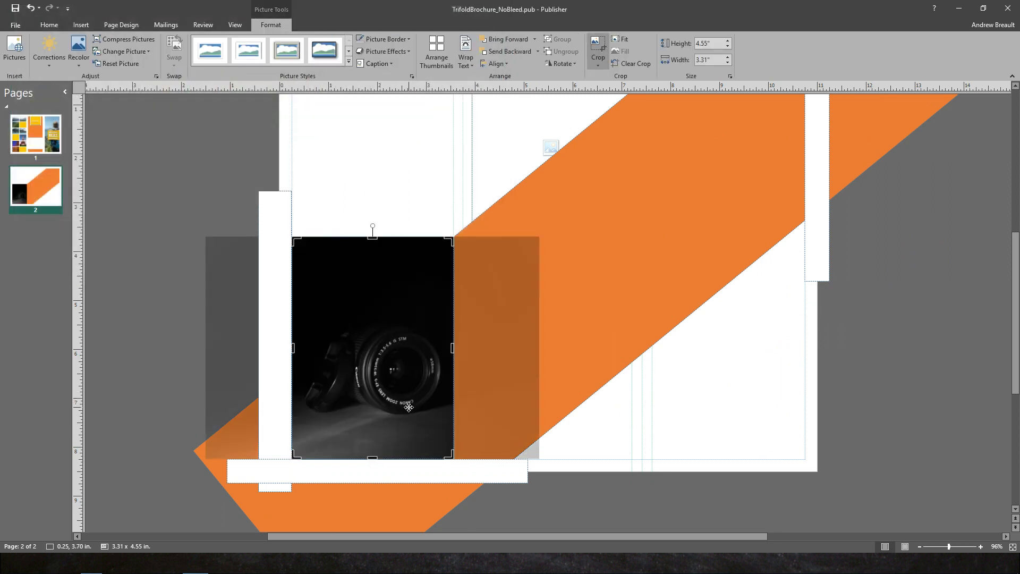
left_click(595, 503)
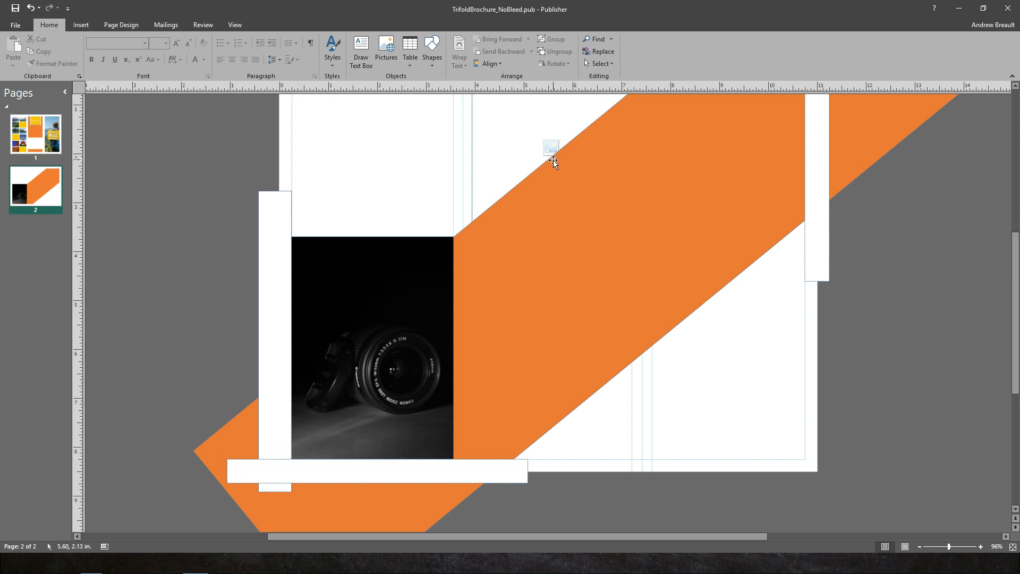
Step: Insert black-black-background-camera-2229671.jpg into the upper frame, enlarged and panned to show the Canon camera
scroll(547, 157, "up", 1)
left_click(550, 196)
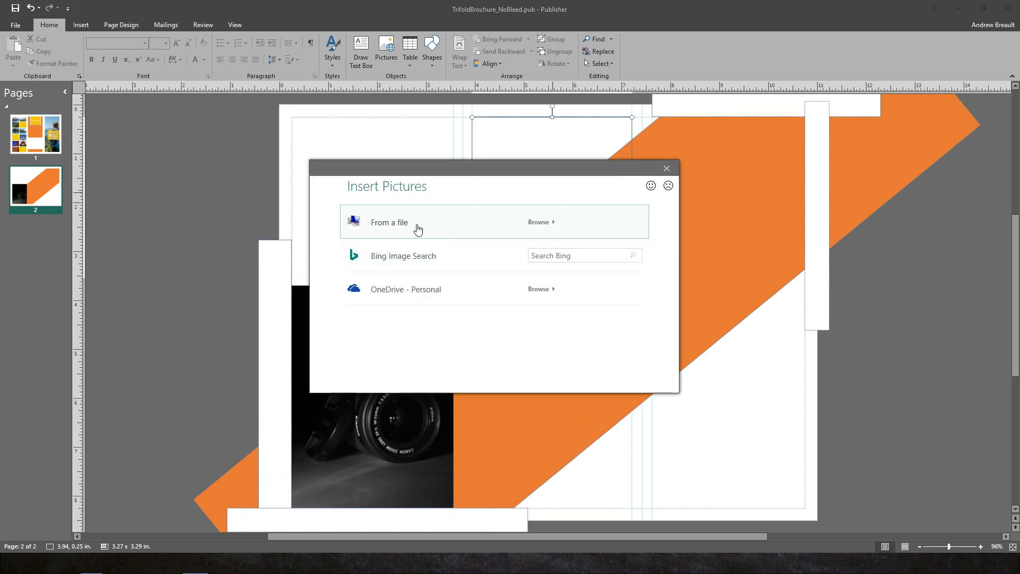
left_click(399, 222)
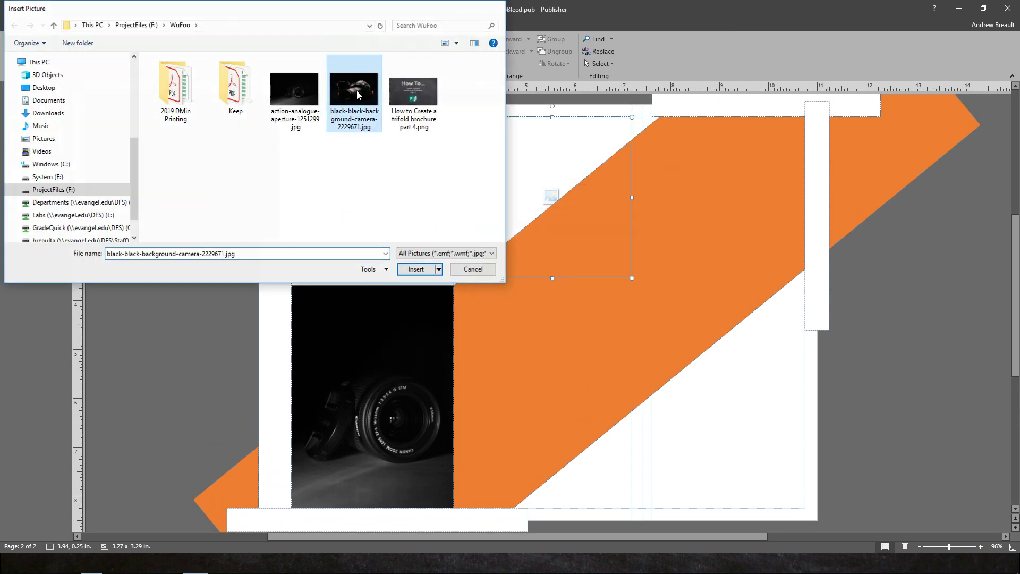
double_click(359, 94)
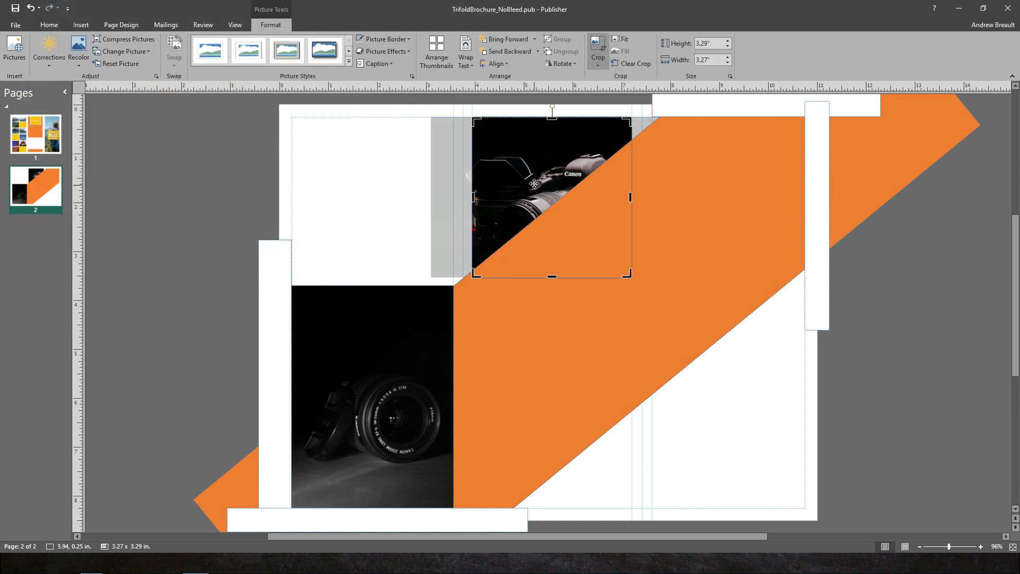
key("ctrl+z")
left_click_drag(430, 116, 382, 94)
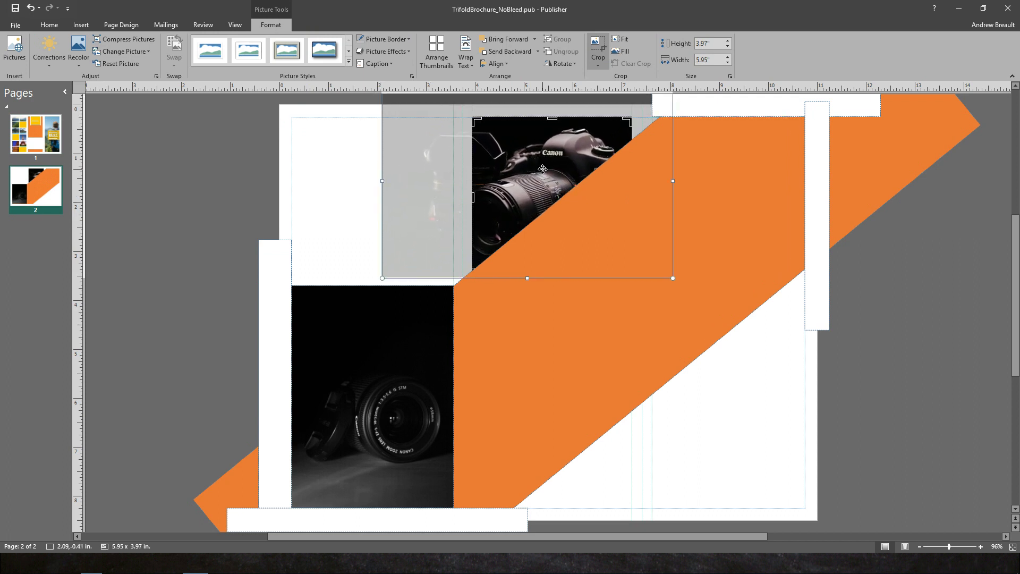
left_click_drag(543, 169, 560, 167)
left_click(838, 377)
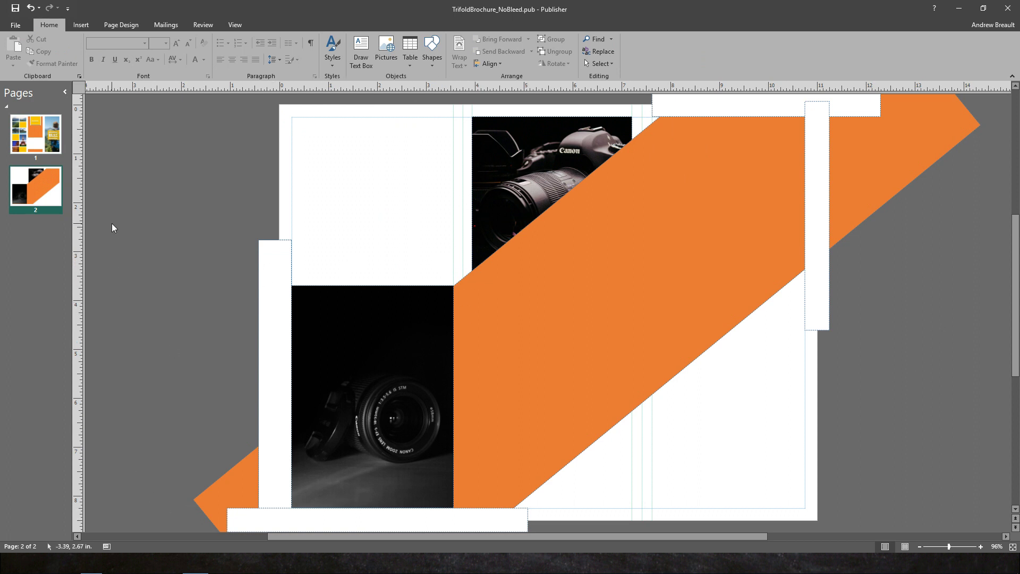
key("super+Tab")
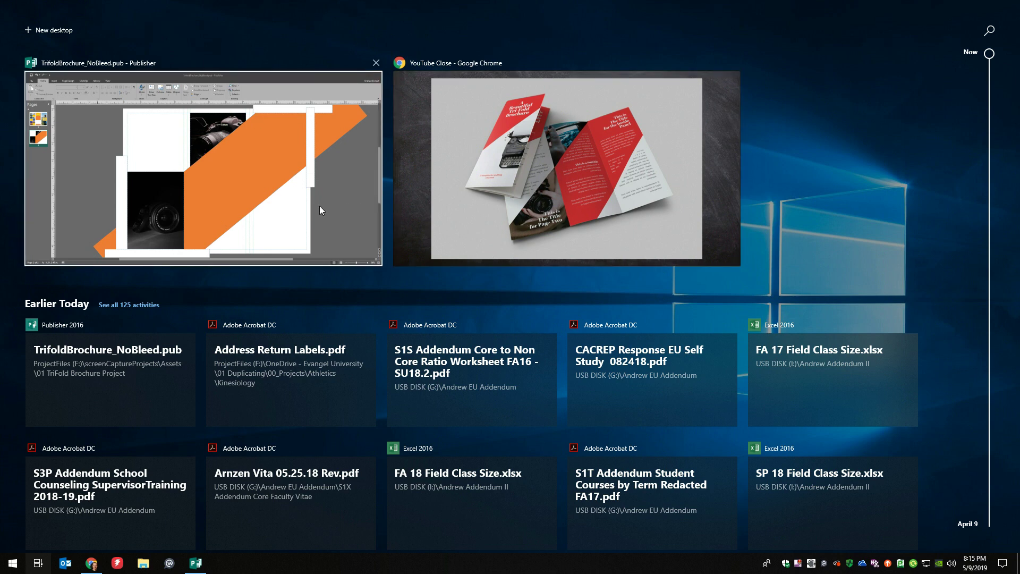
Step: Return from Task View to the TrifoldBrochure_NoBleed.pub brochure in Publisher
left_click(292, 234)
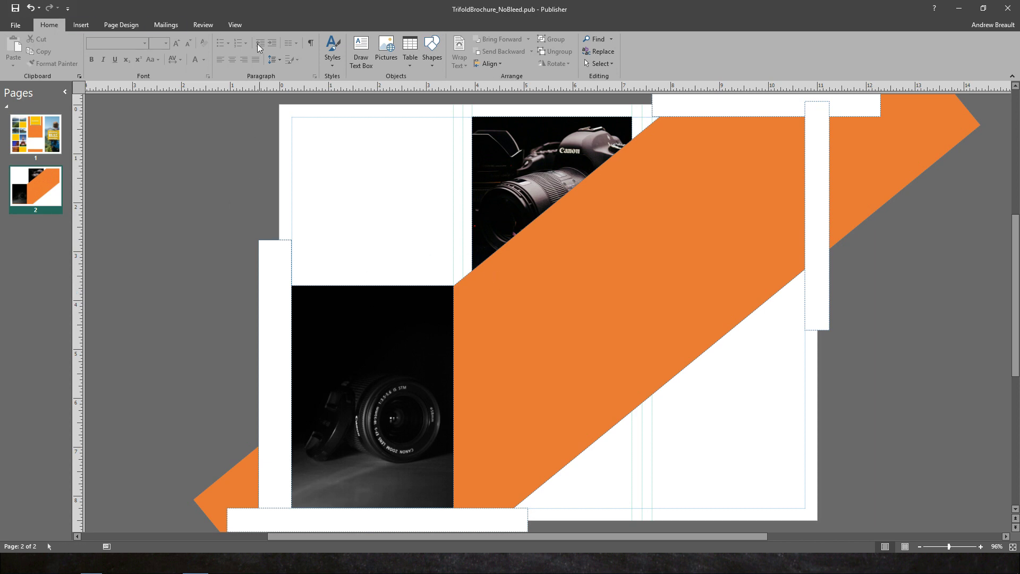
Step: Draw a tall rectangle, rotate it to the orange diagonal, and make it white with no outline
left_click(433, 51)
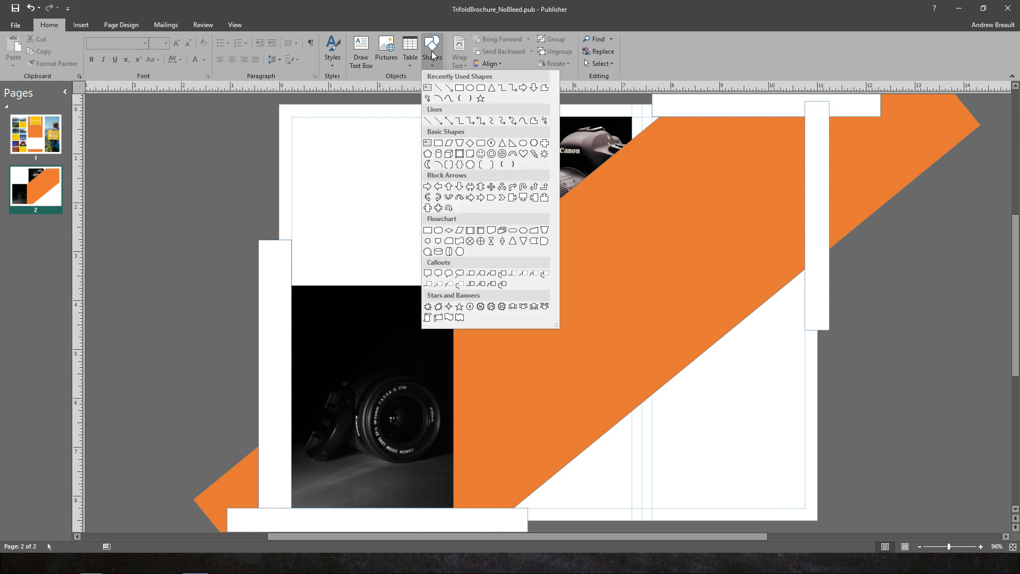
left_click(458, 90)
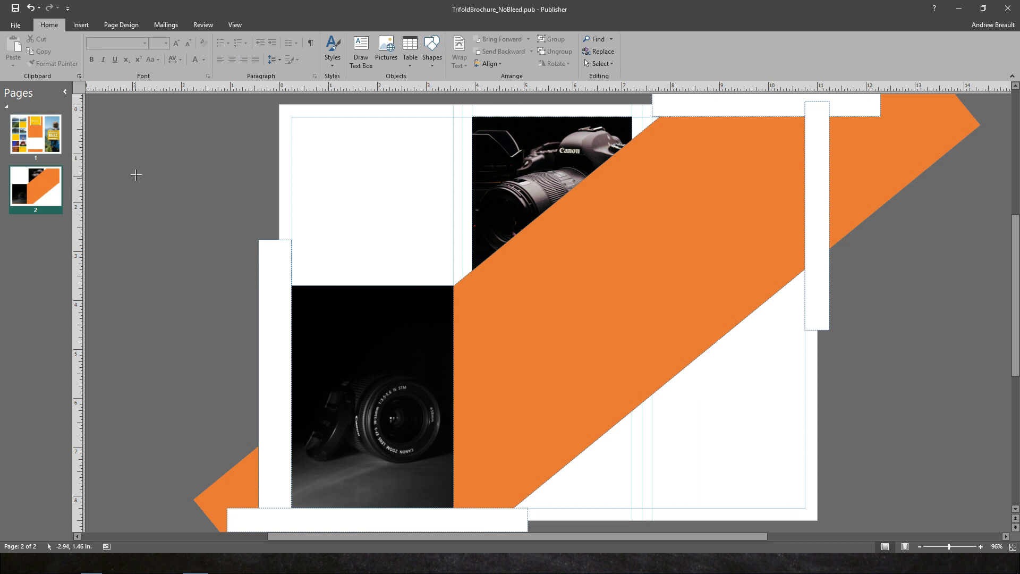
mouse_move(140, 147)
left_mouse_down()
mouse_move(381, 223)
mouse_move(365, 354)
mouse_move(269, 433)
mouse_move(299, 484)
left_mouse_up()
mouse_move(219, 136)
left_mouse_down()
mouse_move(454, 155)
mouse_move(426, 153)
left_mouse_up()
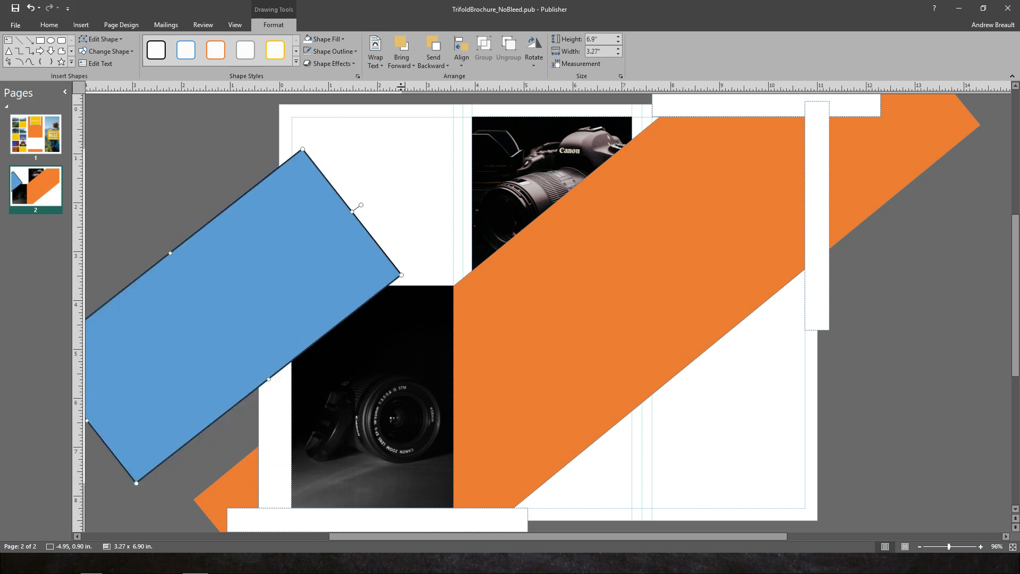
left_click(324, 39)
left_click(371, 64)
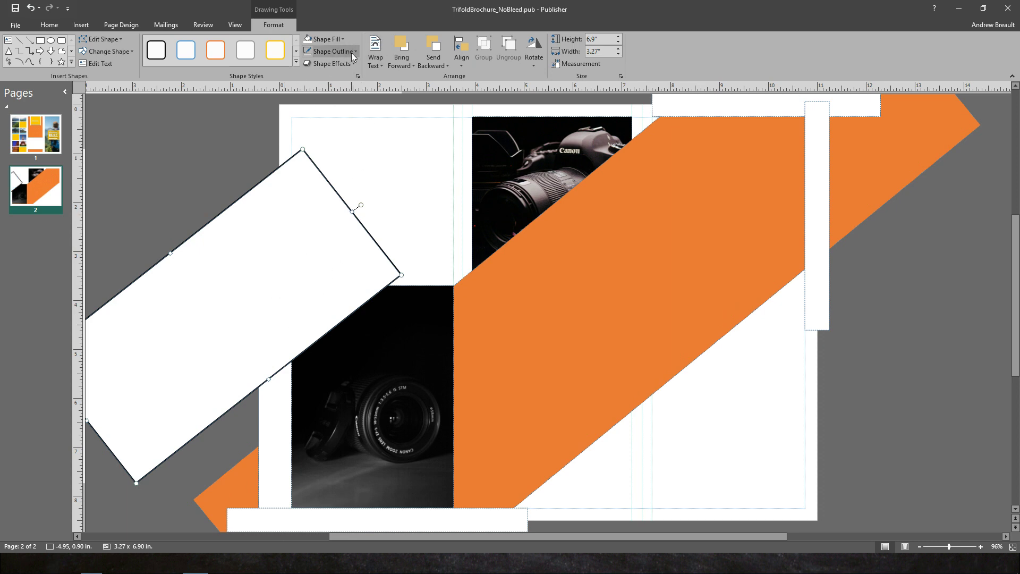
left_click(353, 53)
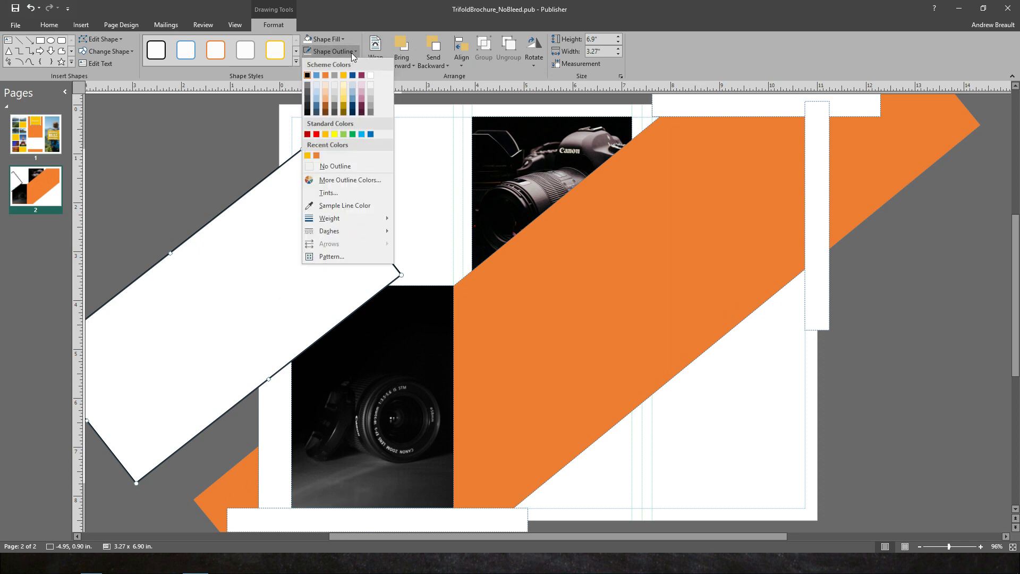
left_click(335, 167)
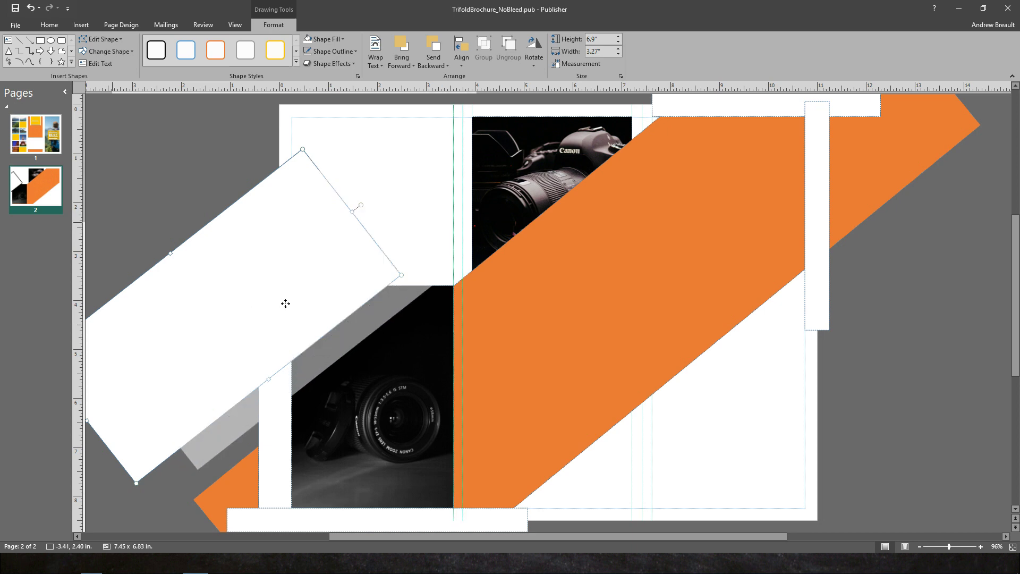
Step: Position the white rectangle over the lower photo, fine-tune its angle, and narrow it to 2.75 inches
left_click_drag(286, 304, 365, 321)
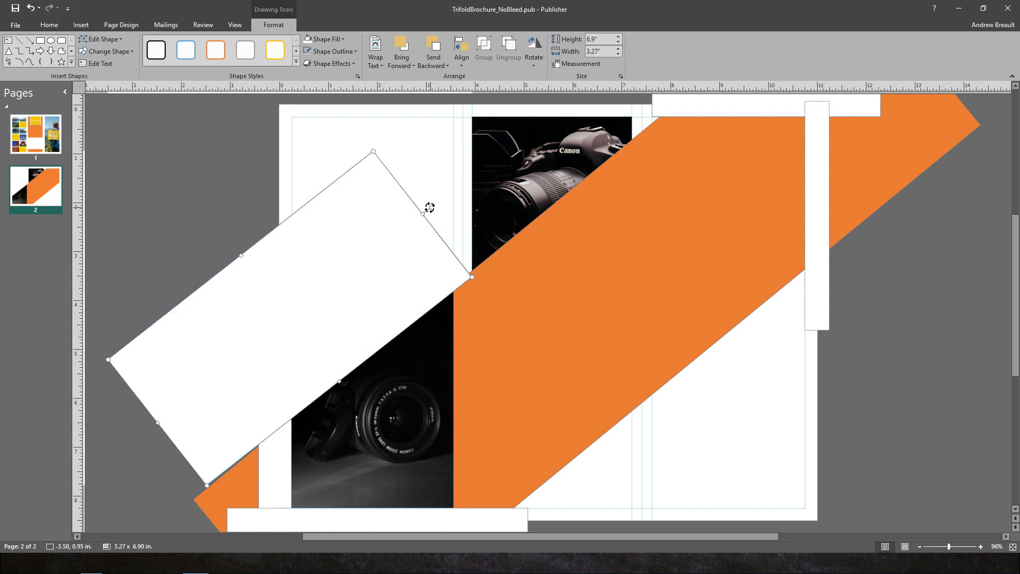
left_click_drag(429, 208, 429, 201)
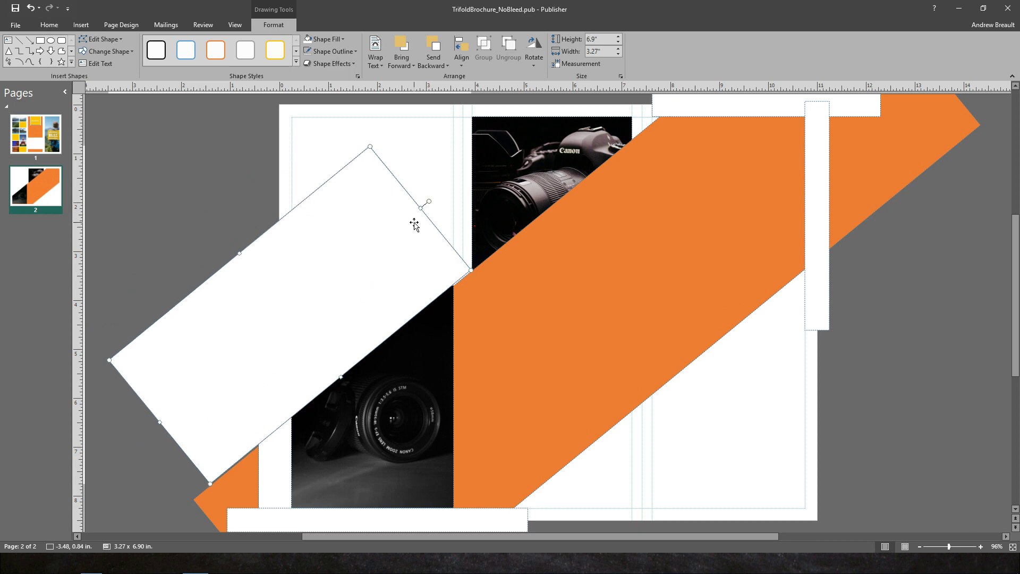
key("Down")
key("alt+Up")
key("alt+Down")
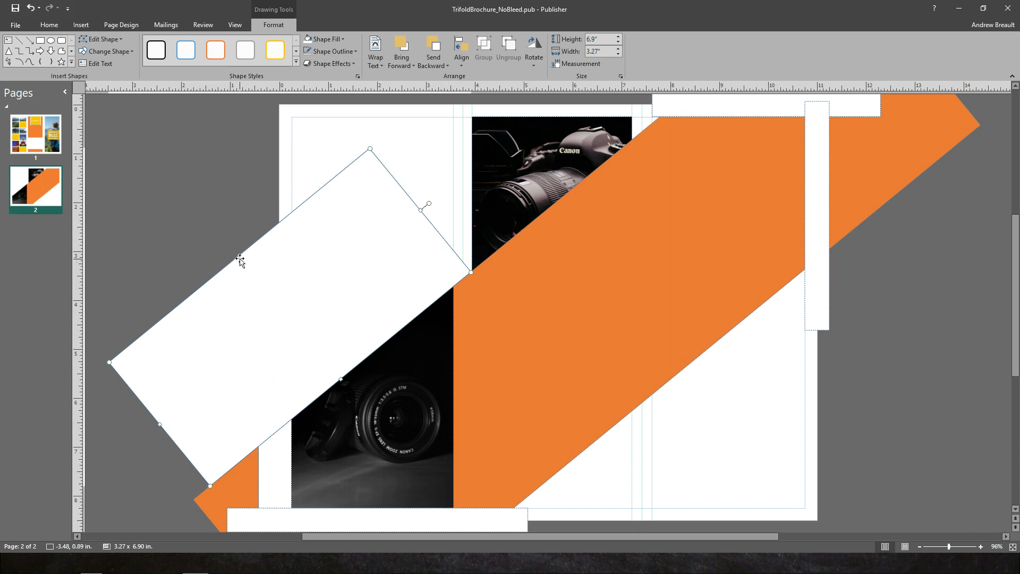
left_click_drag(241, 257, 247, 283)
left_click(230, 294)
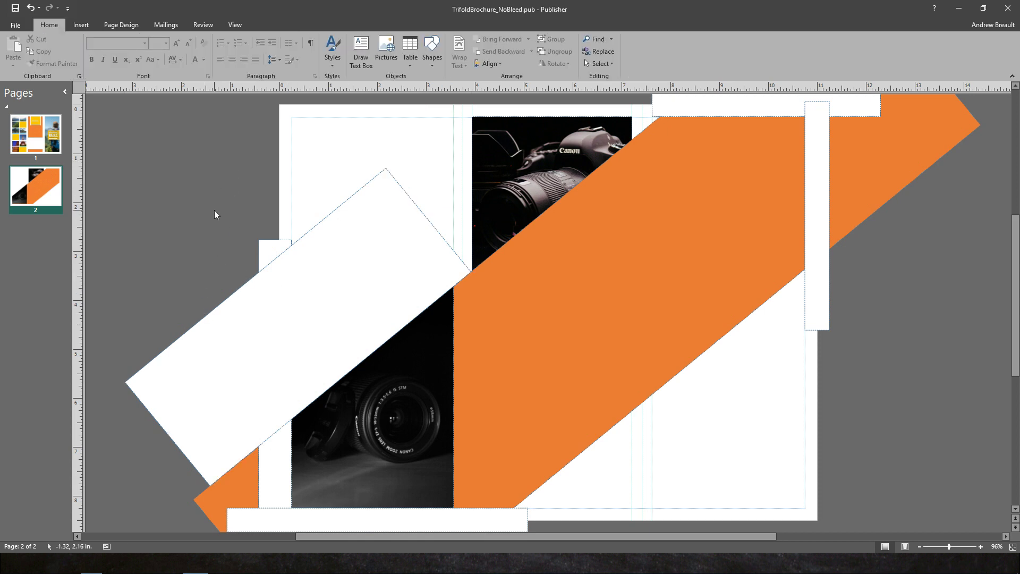
Step: Preview page 2 with Ctrl+P to check the photos end along the orange diagonal
key("ctrl+p")
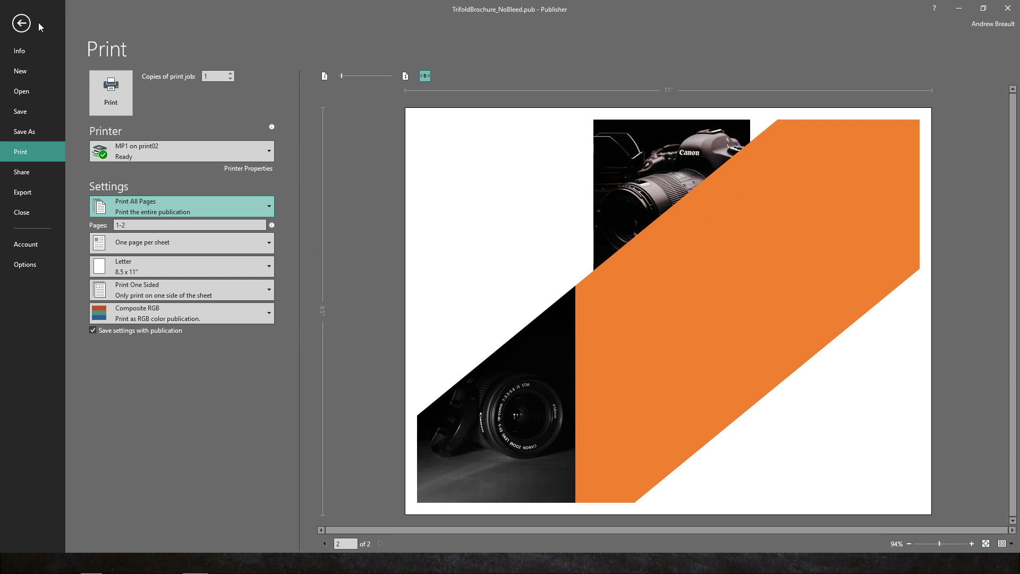
Step: Back in editing, shorten the Canon photo from its top and rotate the orange band to 4.66 in thick
left_click(22, 24)
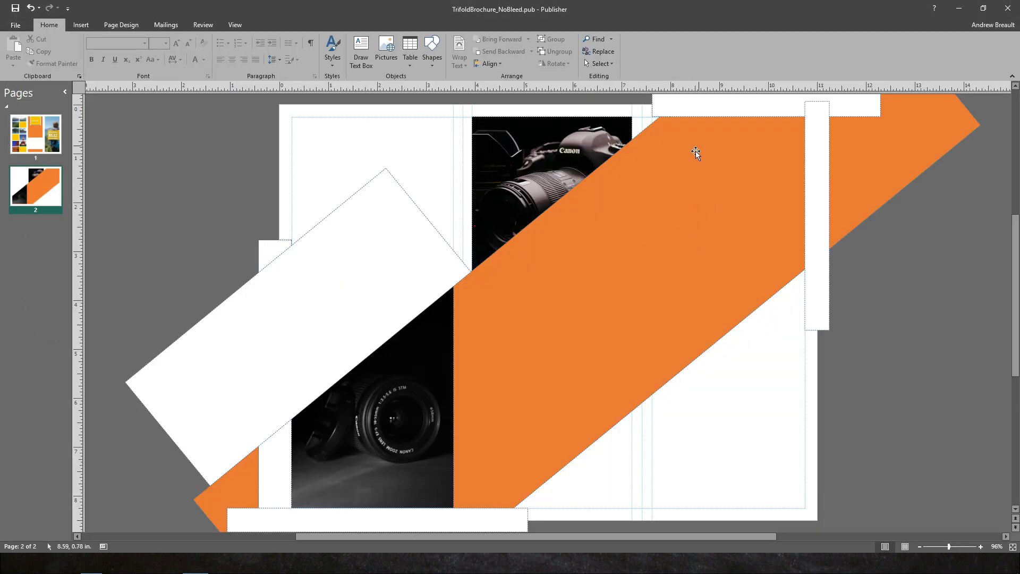
left_click(546, 133)
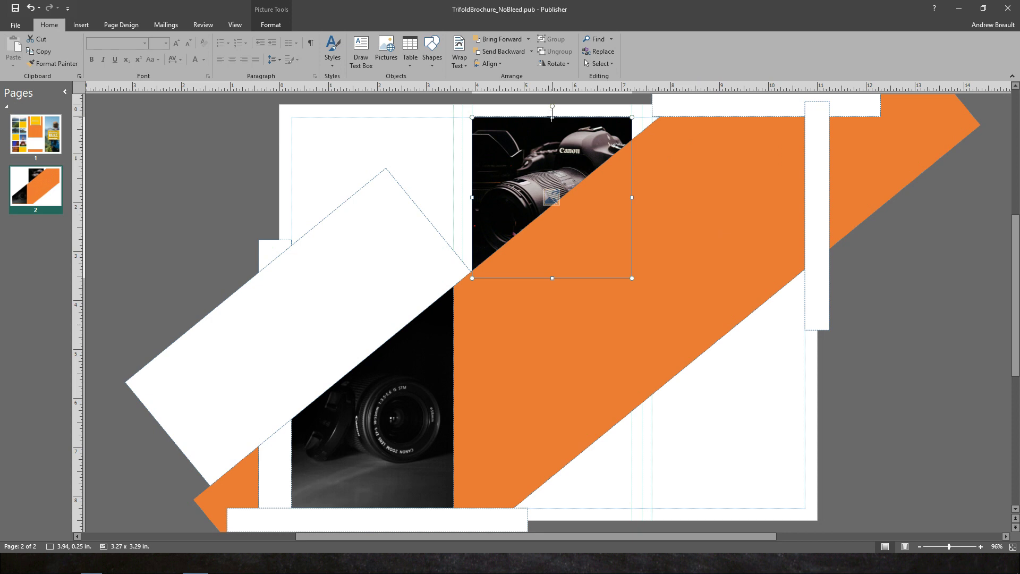
mouse_move(553, 117)
left_mouse_down()
mouse_move(552, 141)
mouse_move(553, 117)
left_mouse_up()
left_click(562, 382)
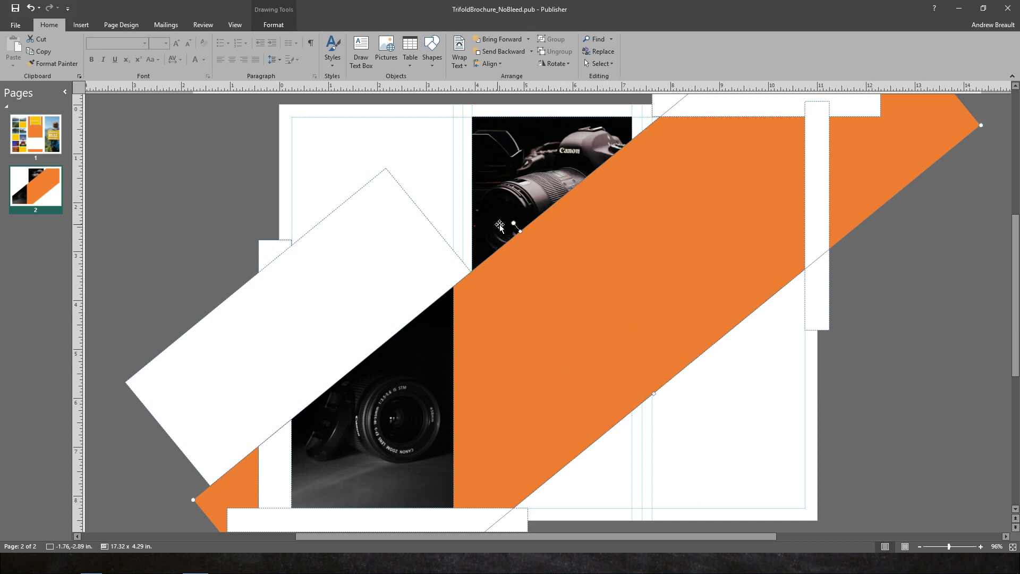
left_click_drag(520, 231, 507, 218)
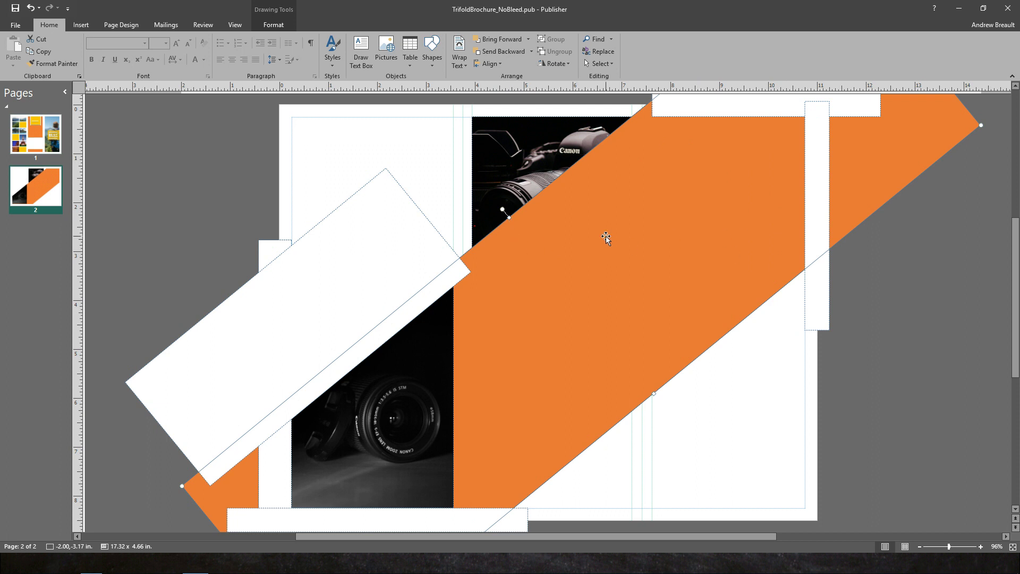
Step: Widen the top white strip leftward to 5.27 in and nudge the white rectangle up and left
scroll(688, 212, "up", 3)
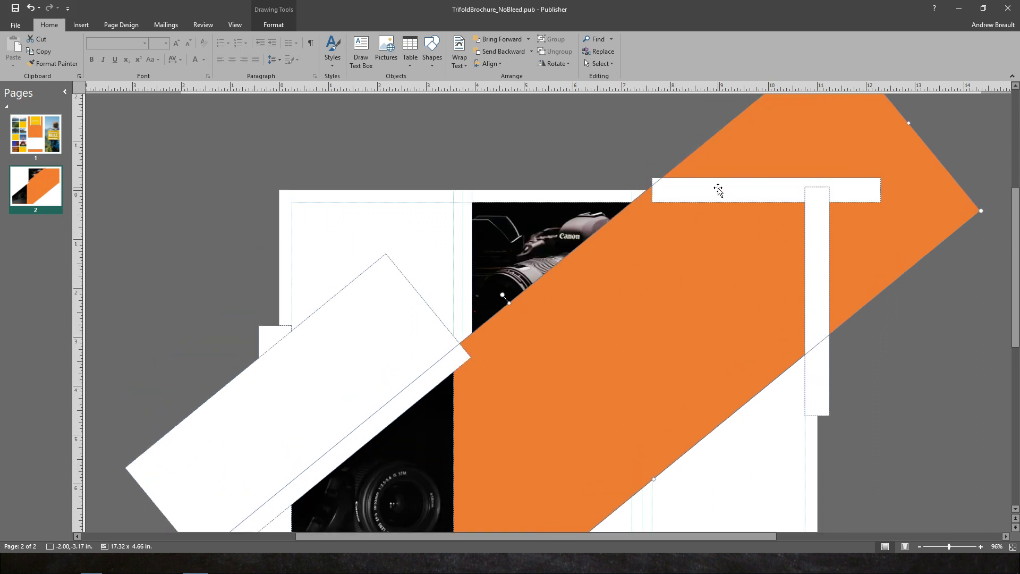
left_click(718, 190)
left_click_drag(653, 190, 624, 191)
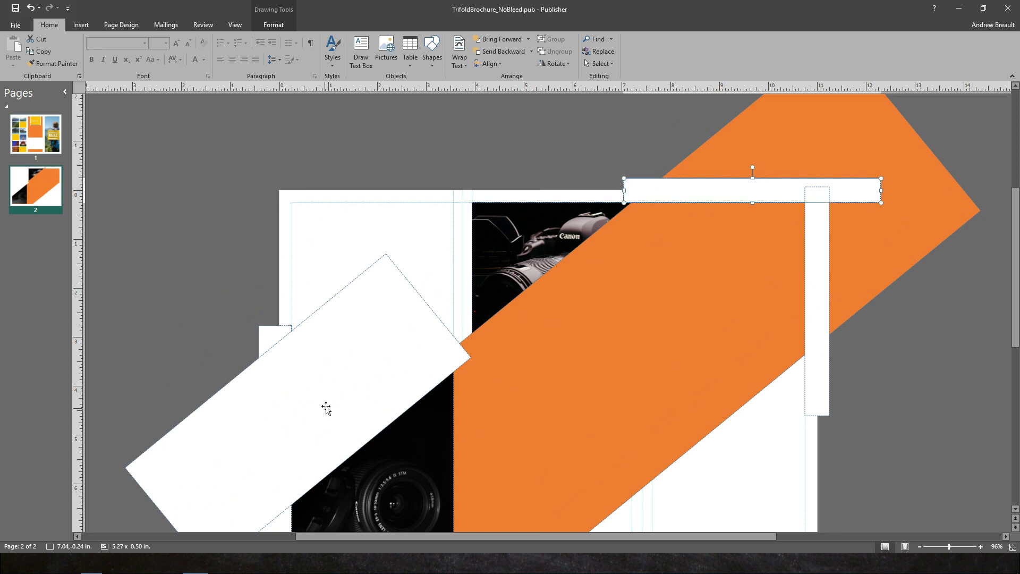
left_click_drag(330, 401, 322, 374)
scroll(734, 321, "down", 2)
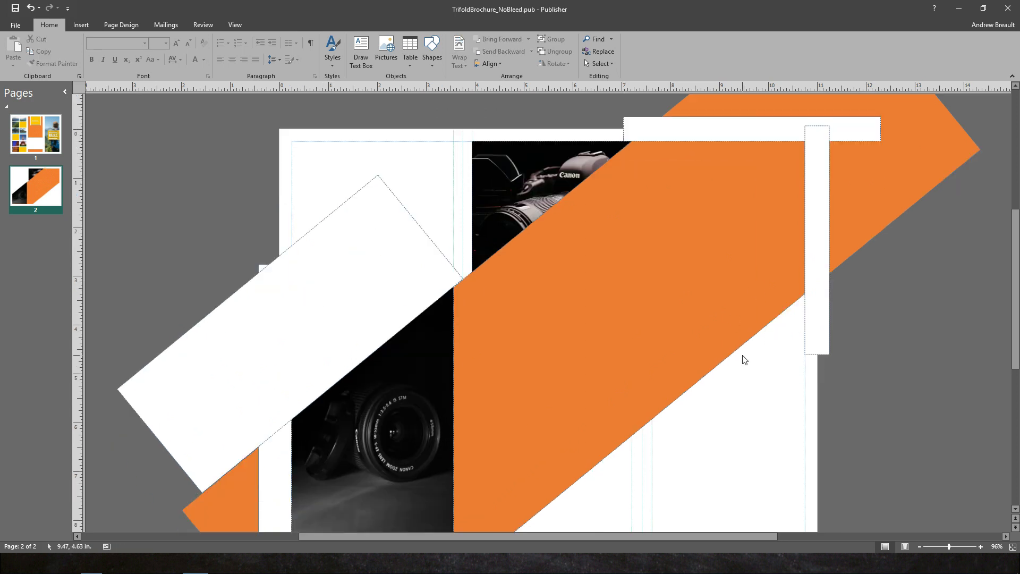
Step: Preview page 2 again to check the thicker orange band between the camera photos
key("ctrl+p")
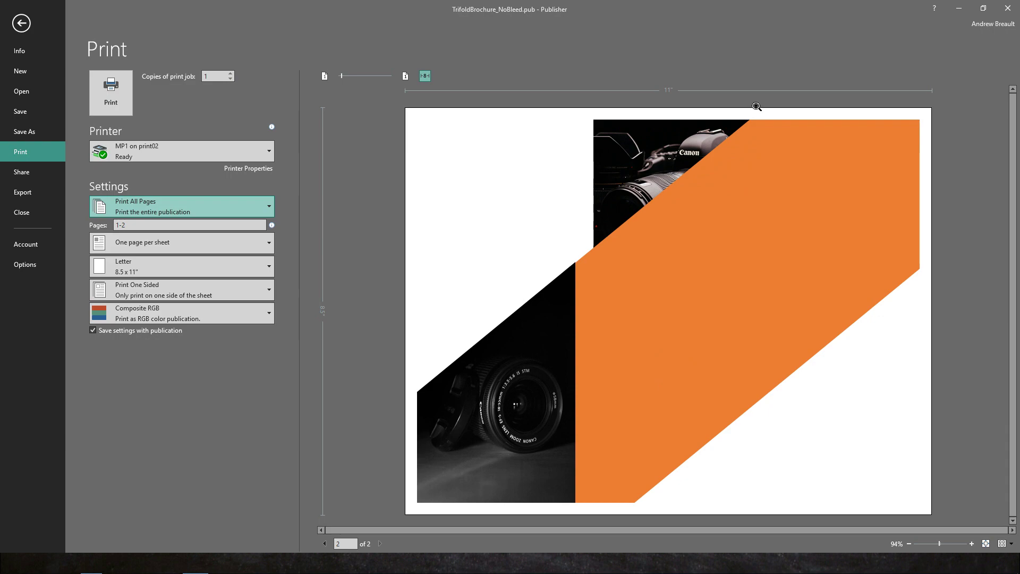
Step: Go back to editing page 2 of the brochure via Task View
key("super+Tab")
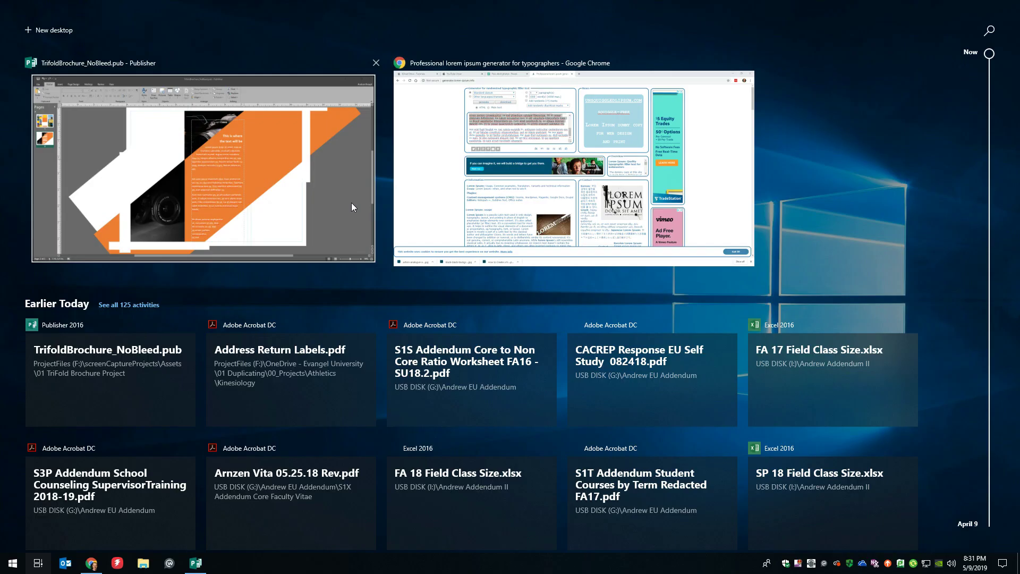
left_click(352, 203)
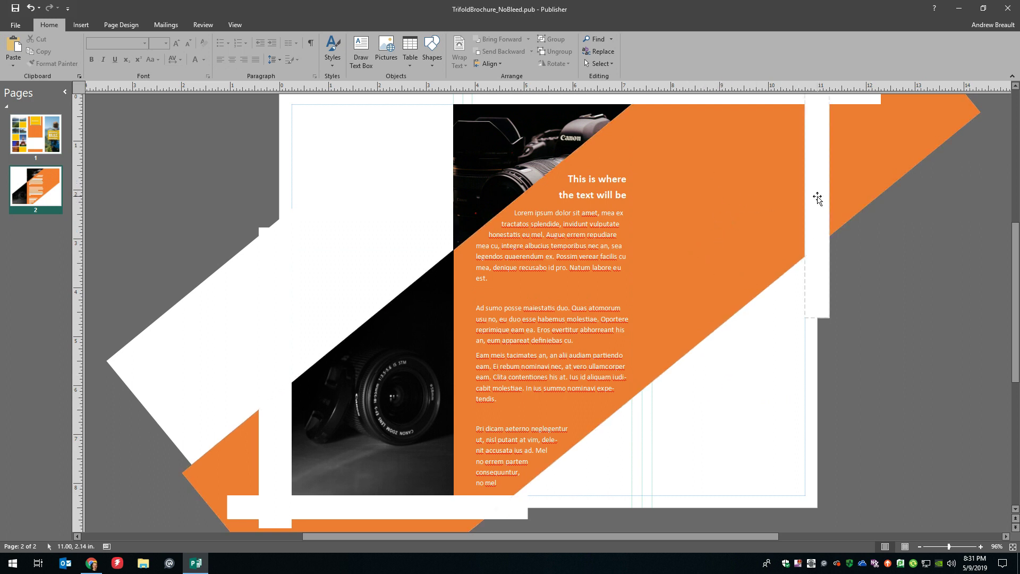
scroll(771, 212, "up", 2)
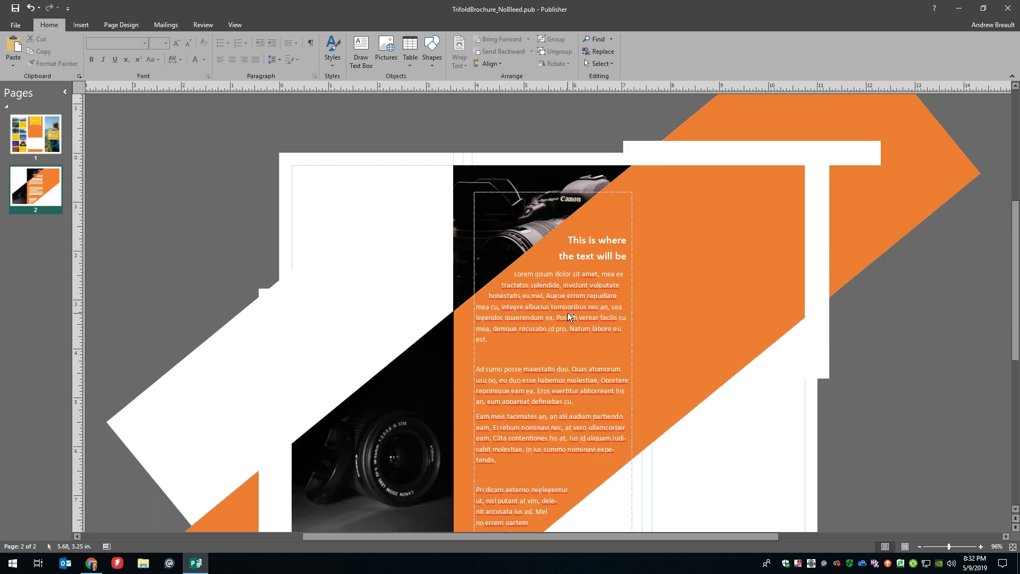
Step: Copy the text box into the right panel, narrow it, remove leading blank lines, and left-align the heading
left_click_drag(560, 308, 739, 261)
left_click_drag(814, 375, 809, 375)
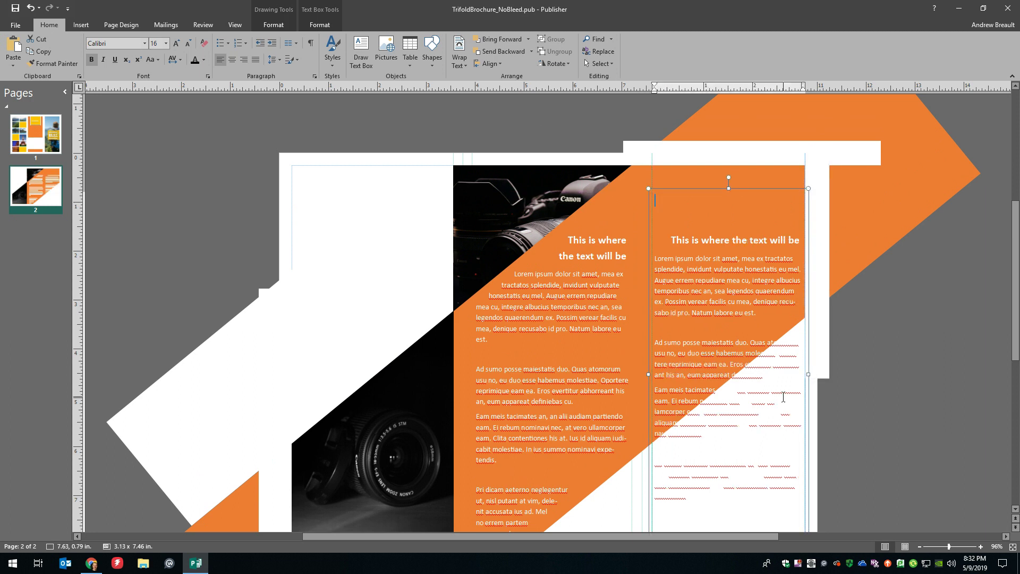
left_click(701, 204)
key("Delete")
key("Delete")
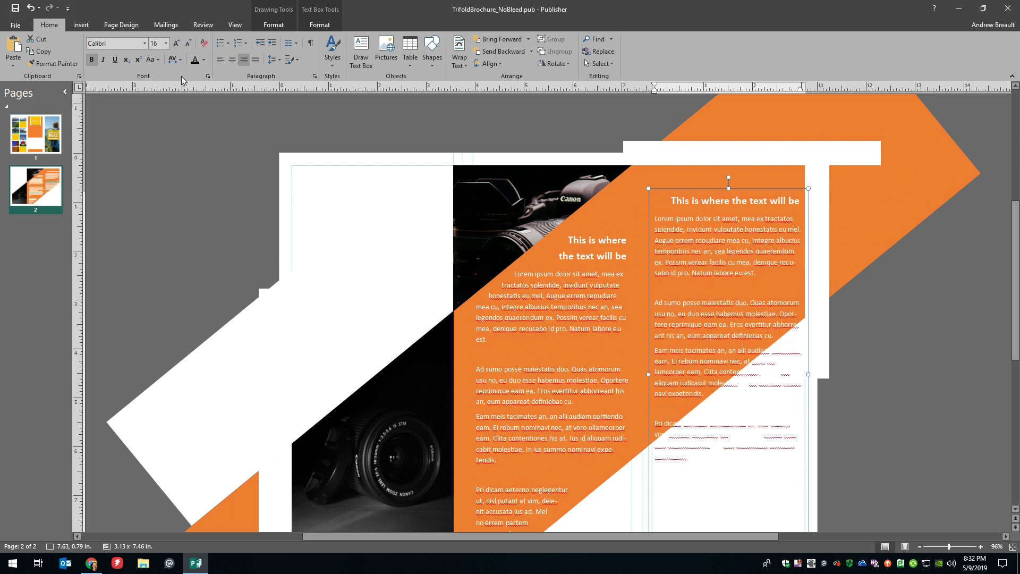
left_click(220, 59)
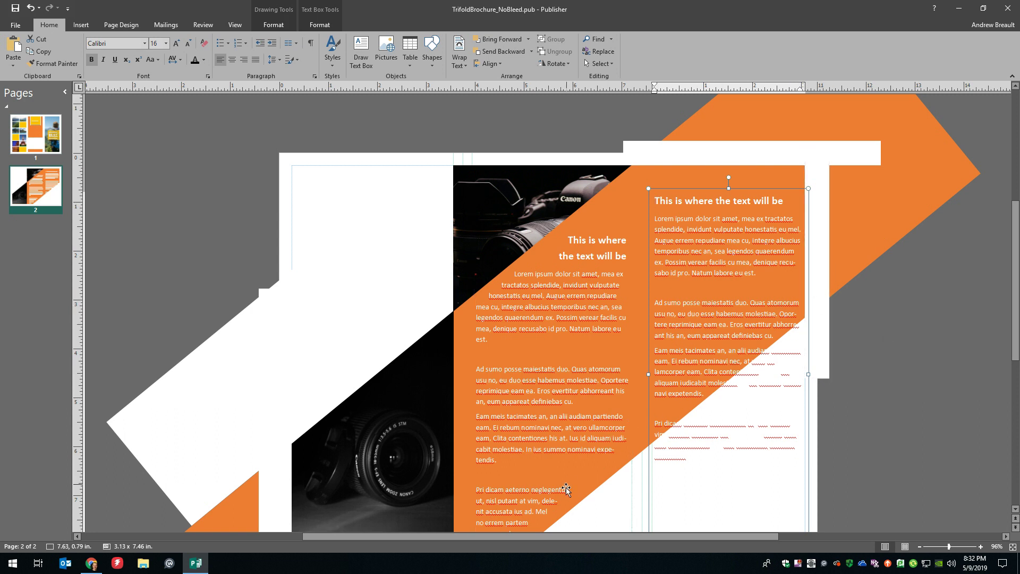
Step: Draw a 4.34 × 3.94 in rectangle over the lower right panel with no outline
left_click(909, 369)
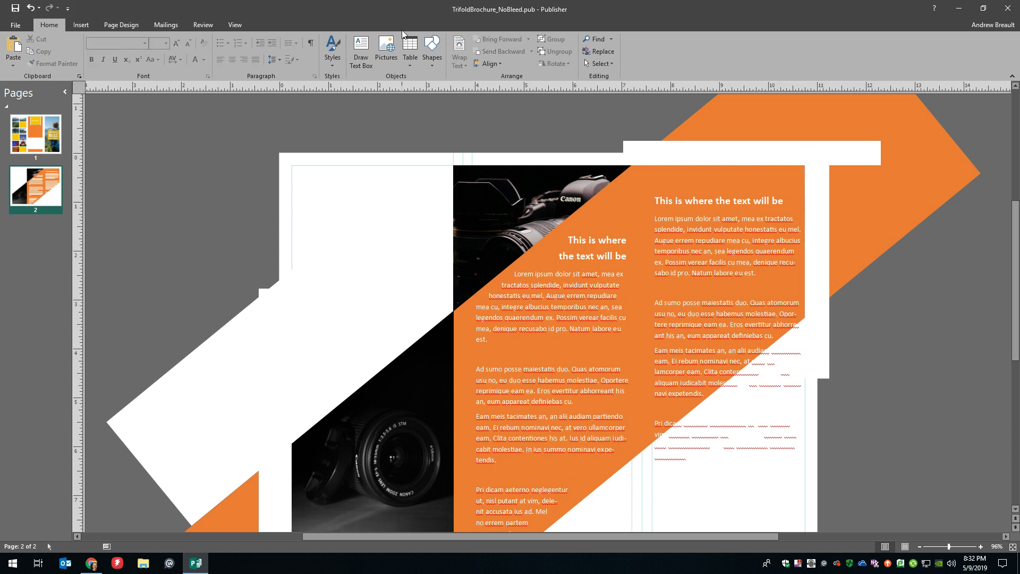
left_click(432, 50)
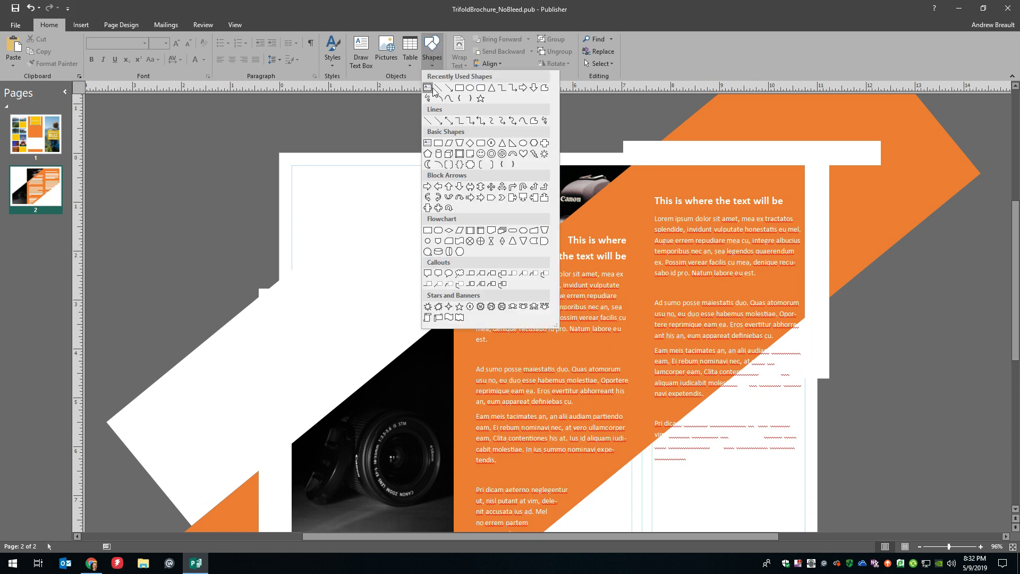
left_click(461, 89)
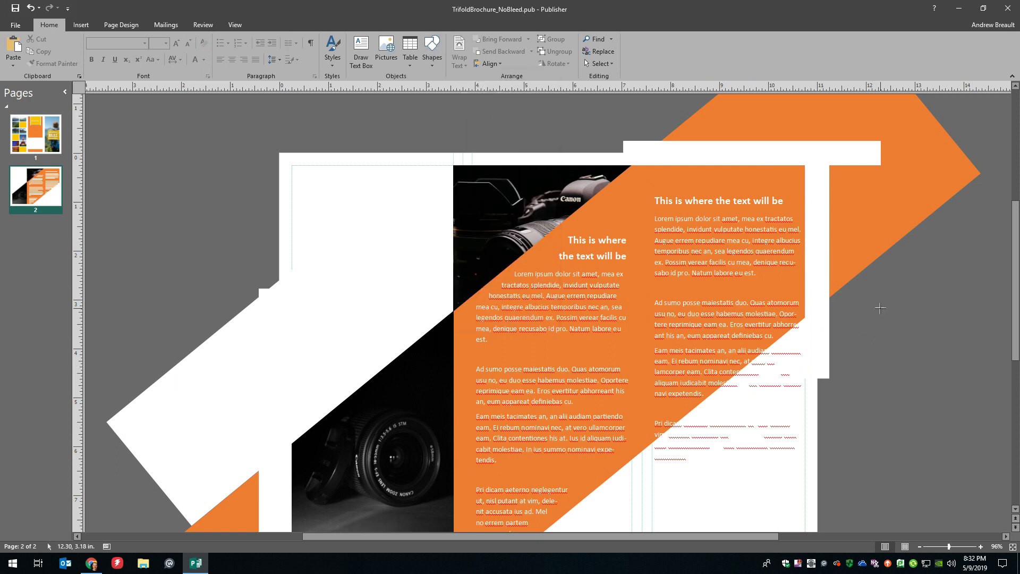
mouse_move(864, 300)
left_mouse_down()
mouse_move(776, 348)
mouse_move(747, 444)
mouse_move(653, 492)
left_mouse_up()
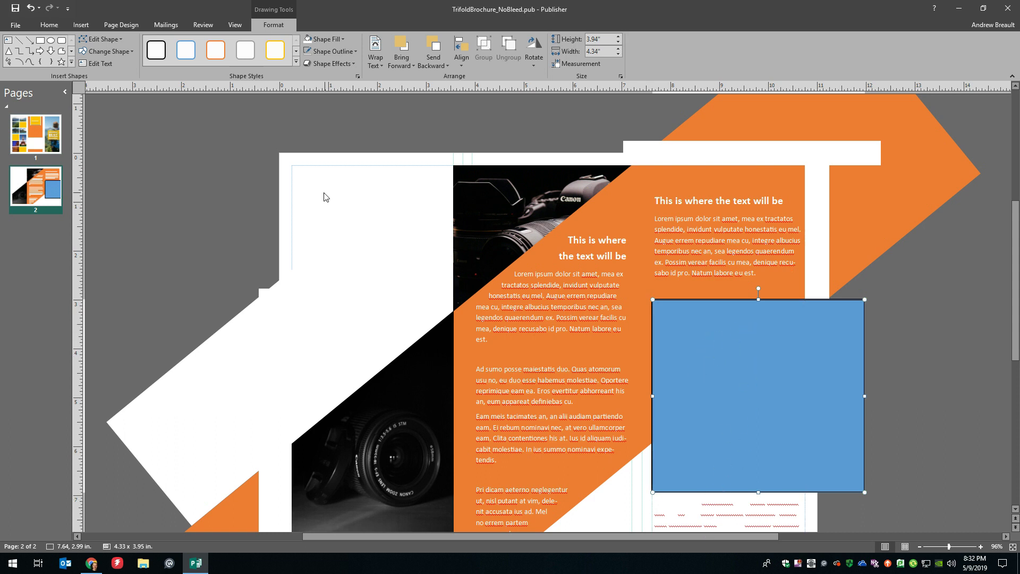
left_click(344, 42)
left_click(308, 46)
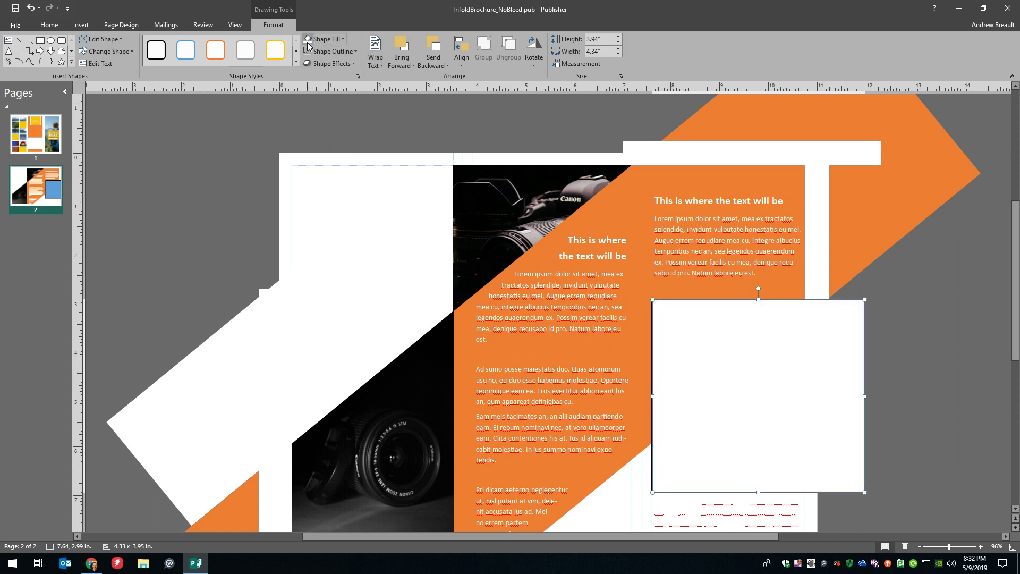
left_click(355, 51)
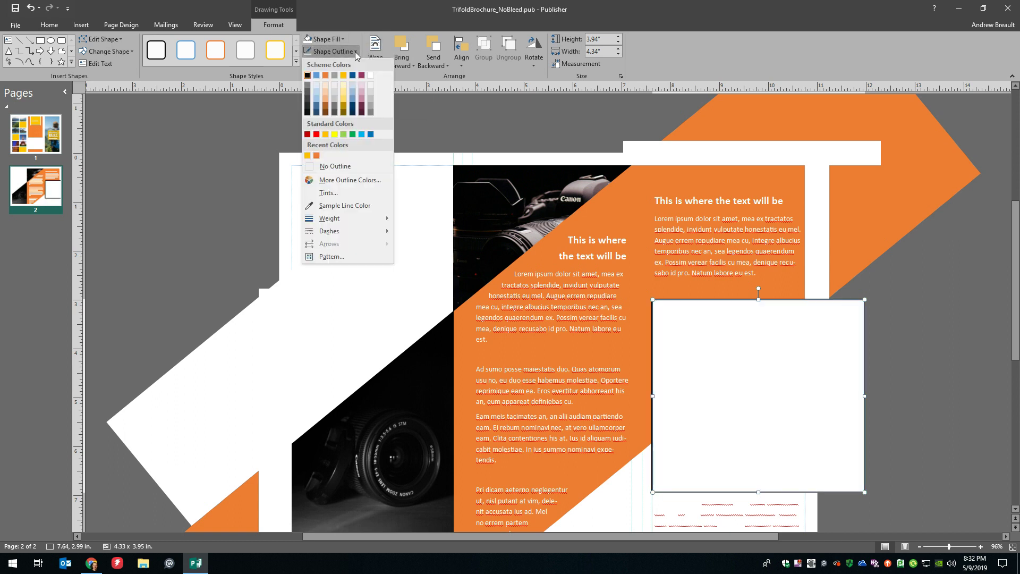
left_click(335, 166)
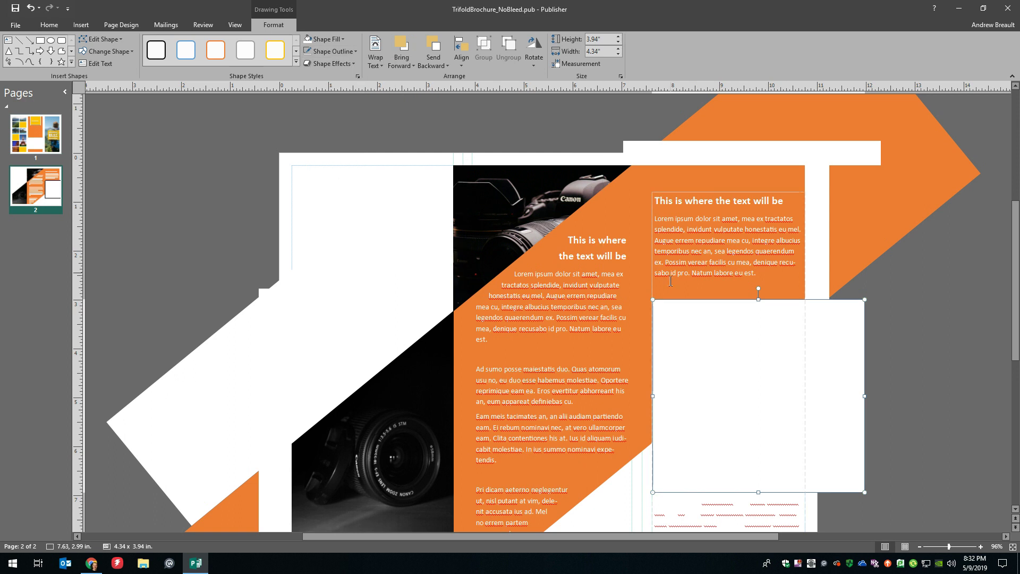
Step: Make the rectangle's fill transparent and open its Edit Wrap Points mode
left_click(354, 56)
left_click(344, 39)
left_click(343, 39)
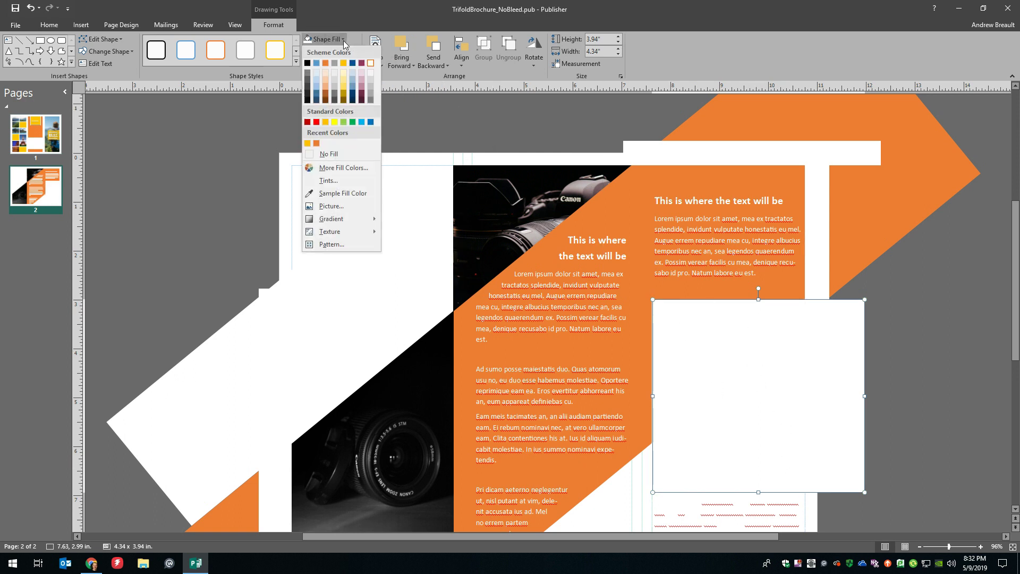
left_click(325, 154)
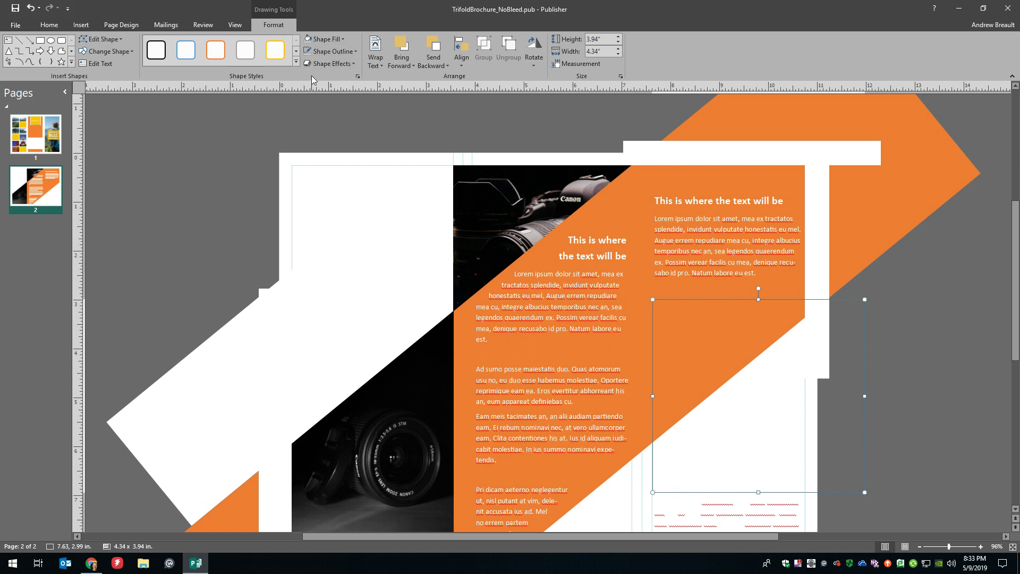
left_click(117, 40)
left_click(124, 65)
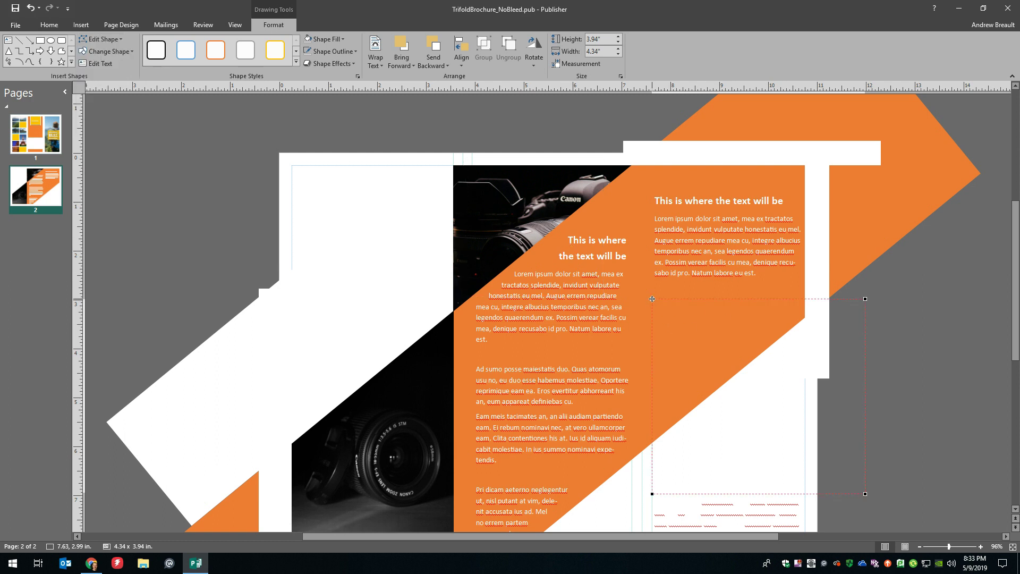
Step: Drag the rectangle's wrap points along the orange diagonal so the right-panel text lines shorten downward
left_click_drag(652, 299, 652, 434)
left_click_drag(865, 298, 849, 274)
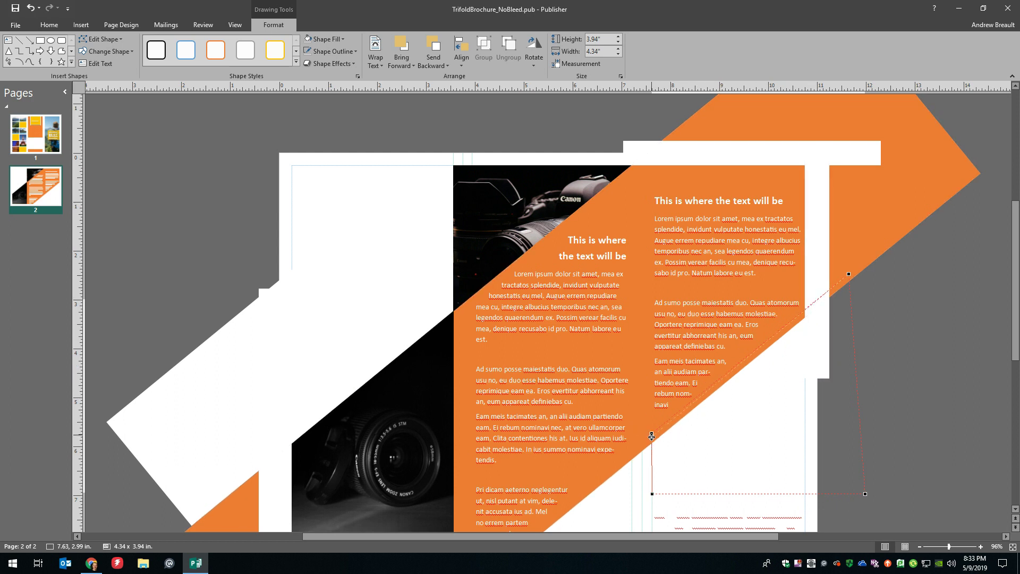
left_click_drag(652, 436, 652, 437)
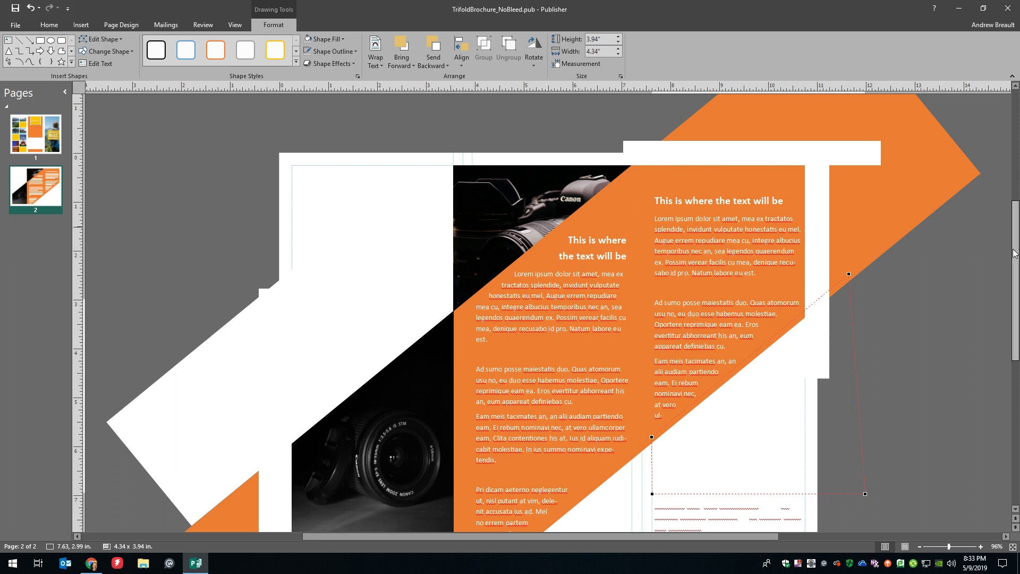
left_click(908, 323)
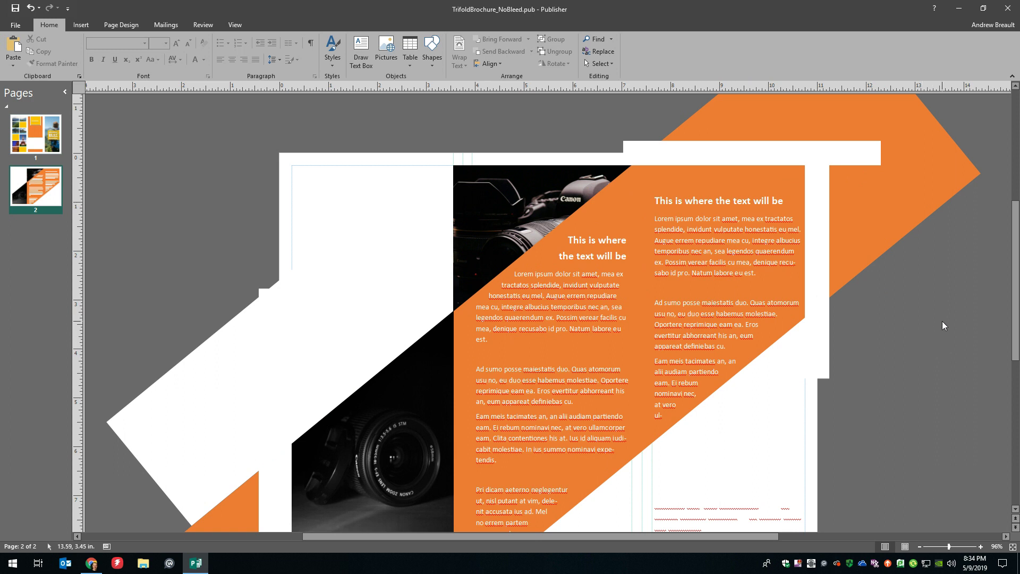
Step: Preview page 2 to confirm the white text tapers along the orange band's diagonal
key("ctrl+p")
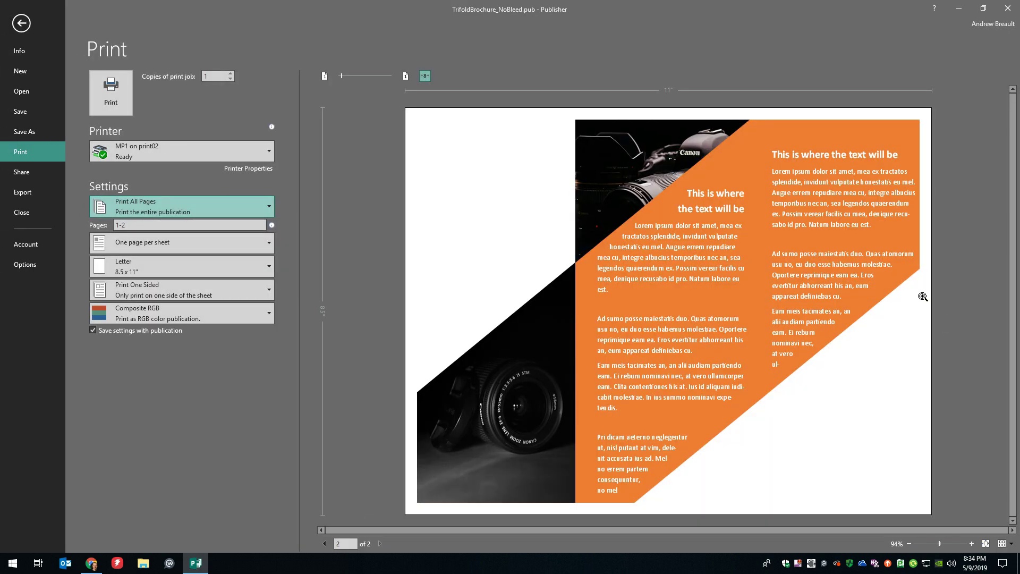